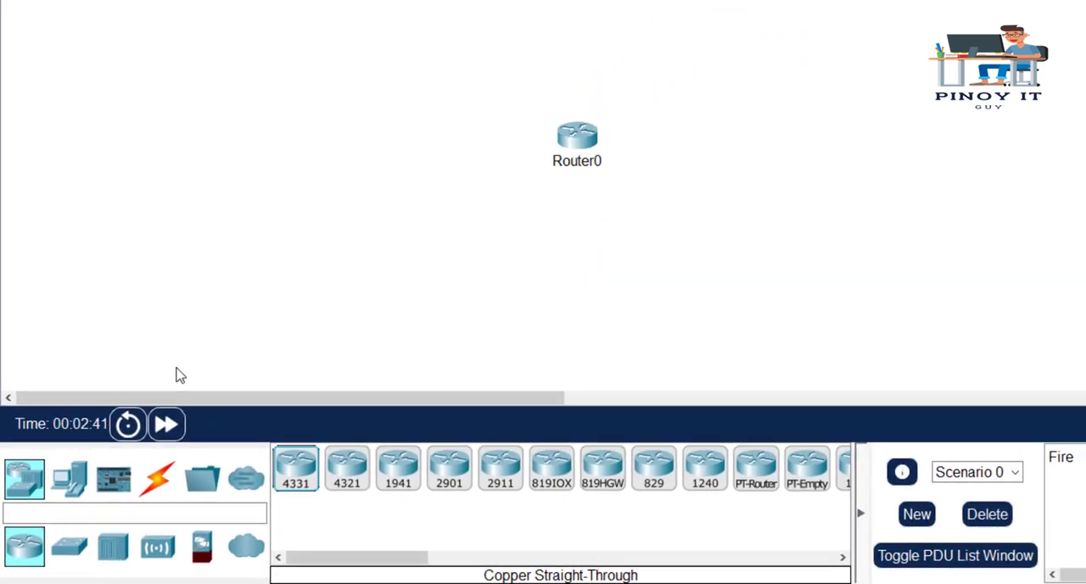
# - Add two PCs to the workspace, one on each side of Router0
pyautogui.click(68, 492)
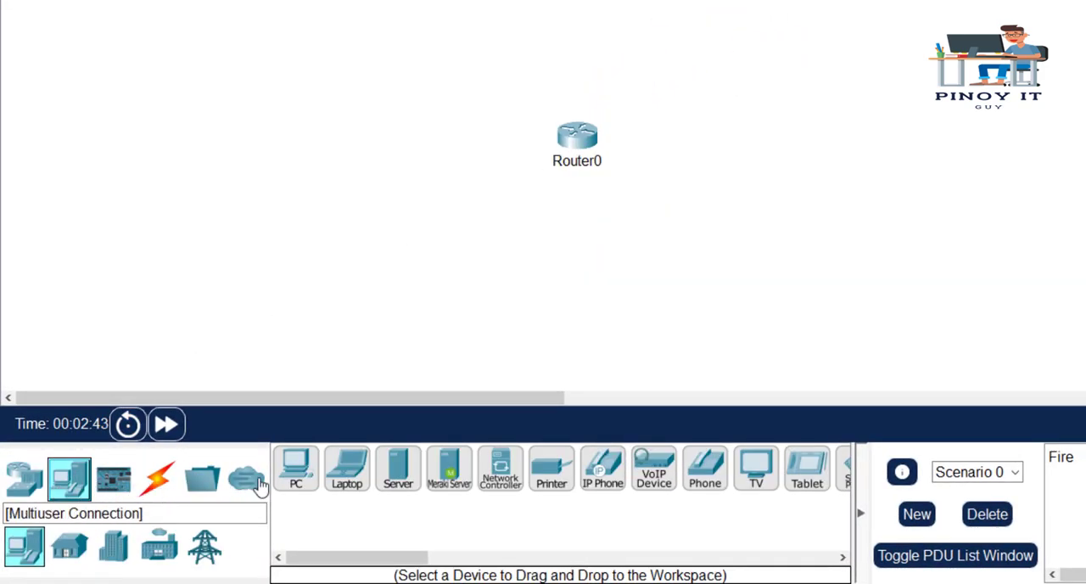
pyautogui.click(296, 475)
pyautogui.click(369, 162)
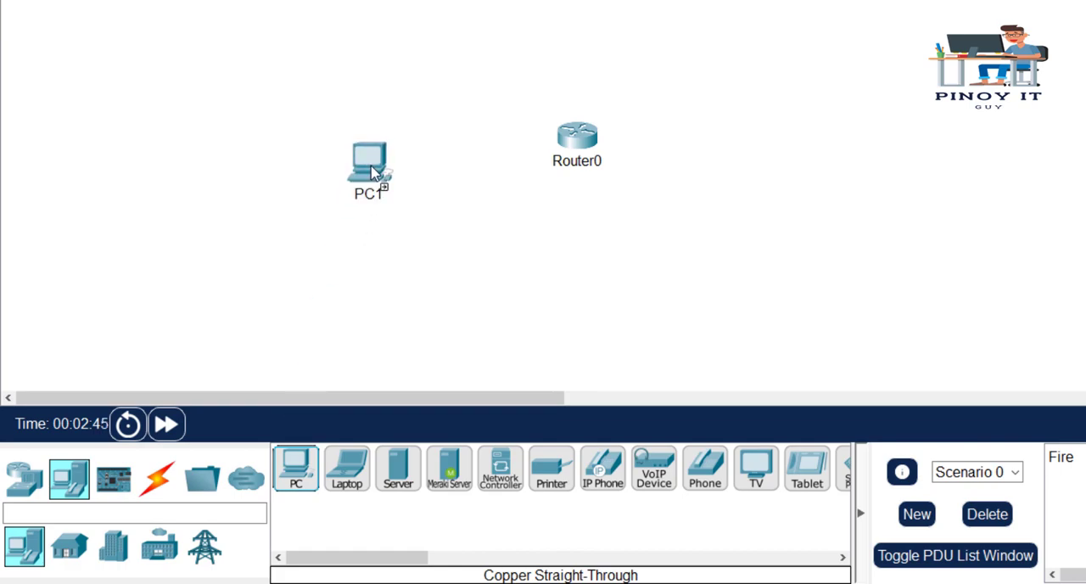
pyautogui.click(296, 471)
pyautogui.click(727, 266)
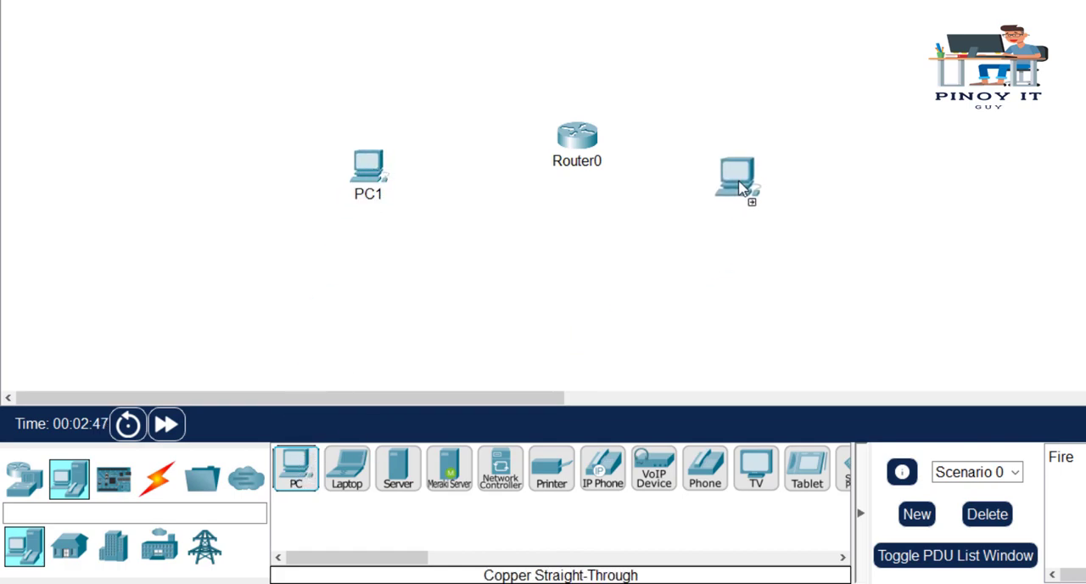
pyautogui.click(753, 186)
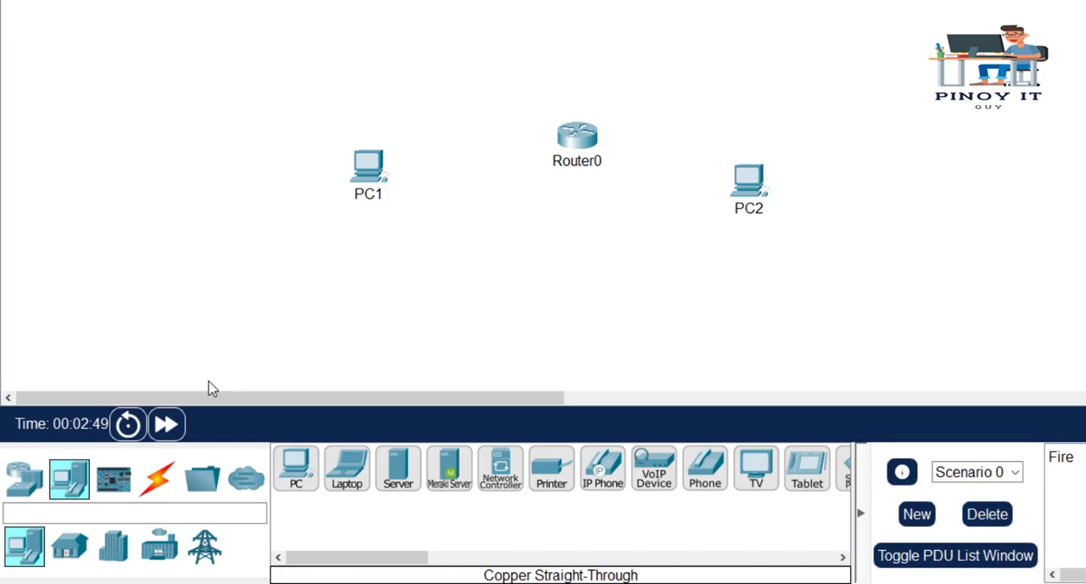
# - Connect PC1's FastEthernet0 port to Router0's GigabitEthernet0/0/0 port with a Copper Cross-Over cable
pyautogui.click(158, 490)
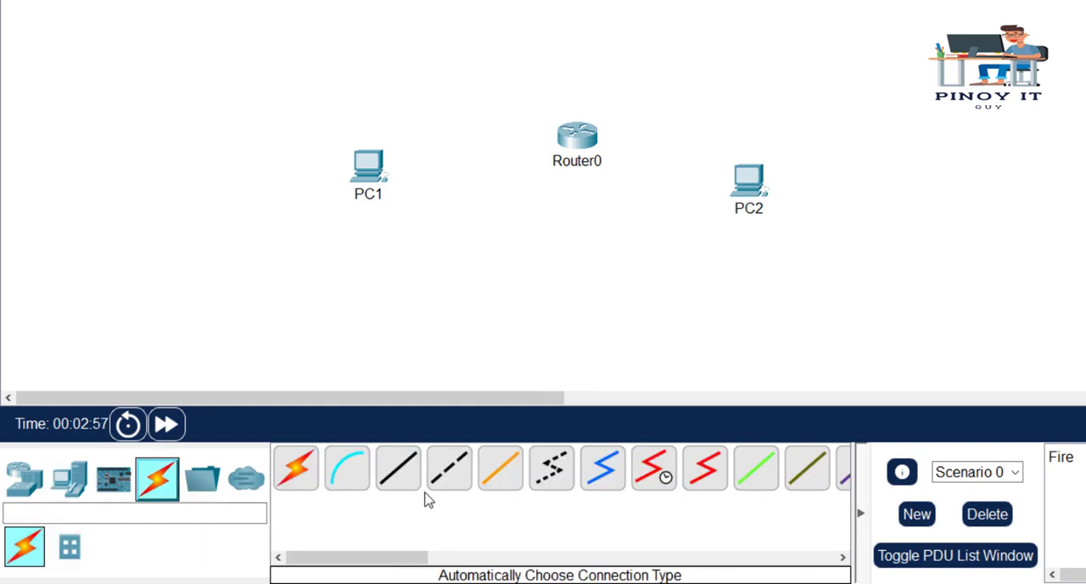
pyautogui.click(456, 477)
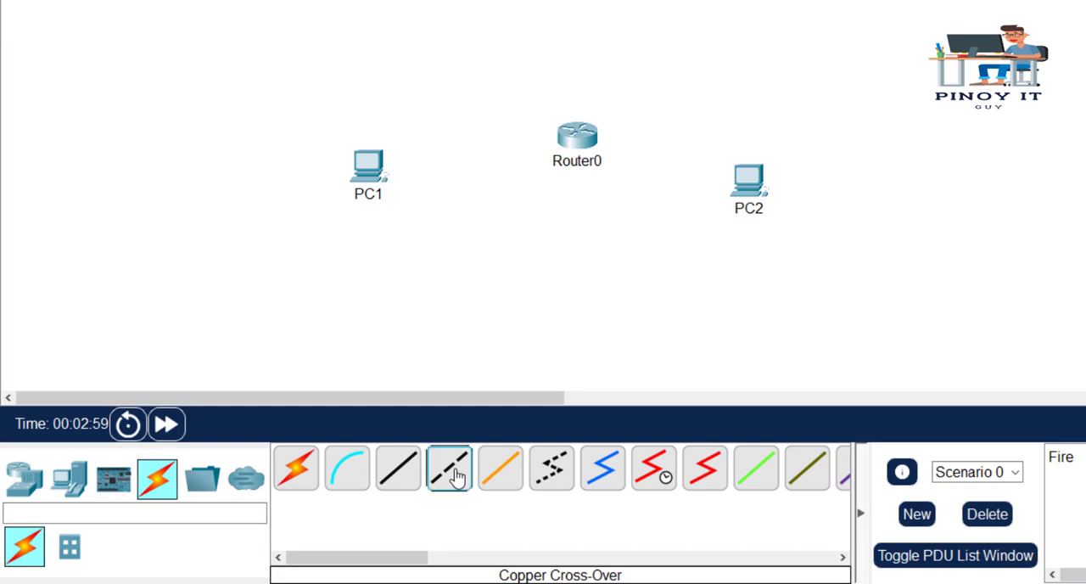
pyautogui.click(372, 175)
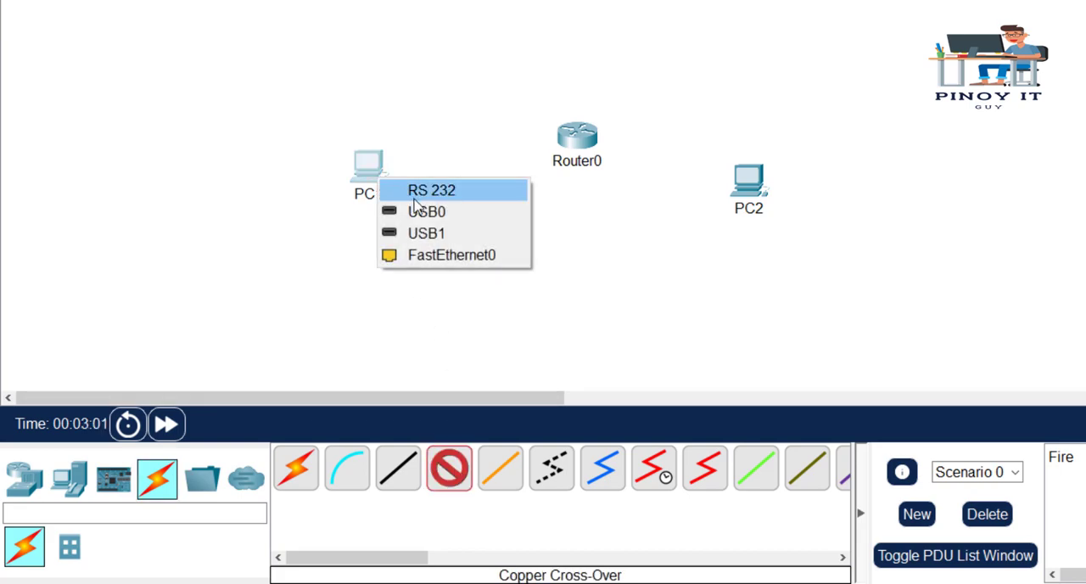
pyautogui.click(450, 254)
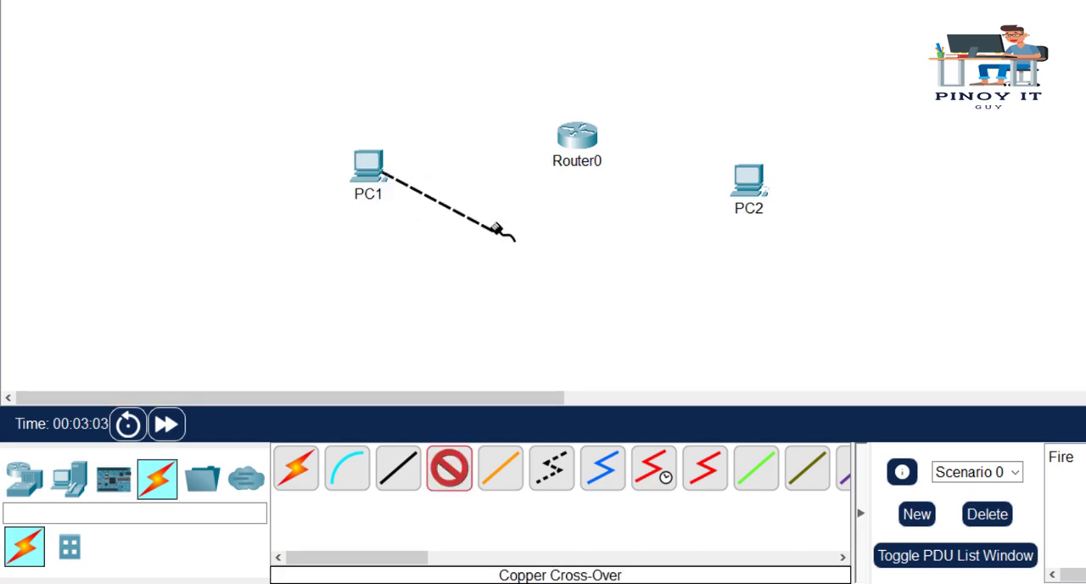
pyautogui.click(576, 136)
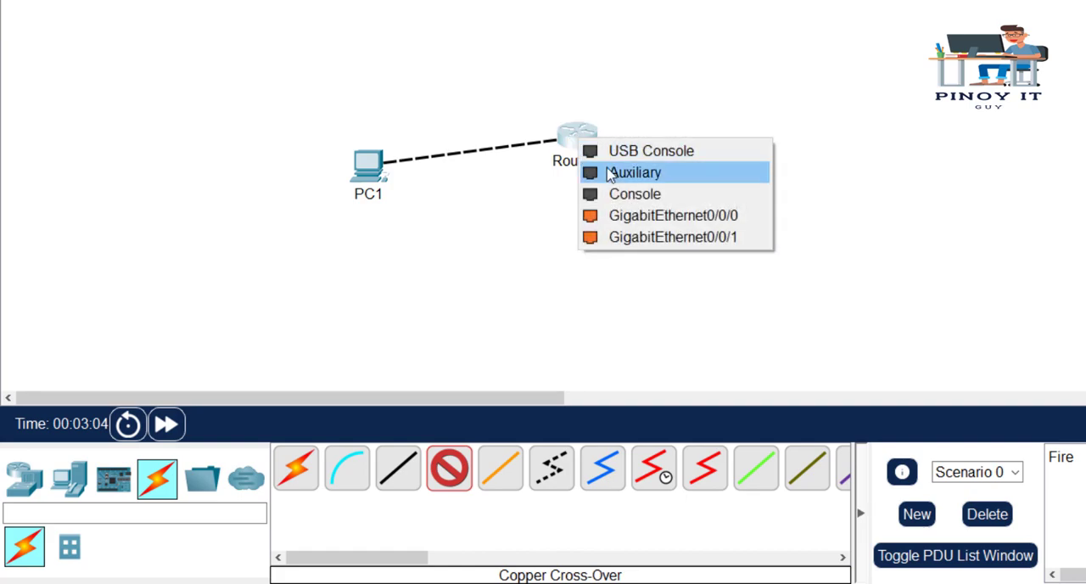
pyautogui.click(632, 216)
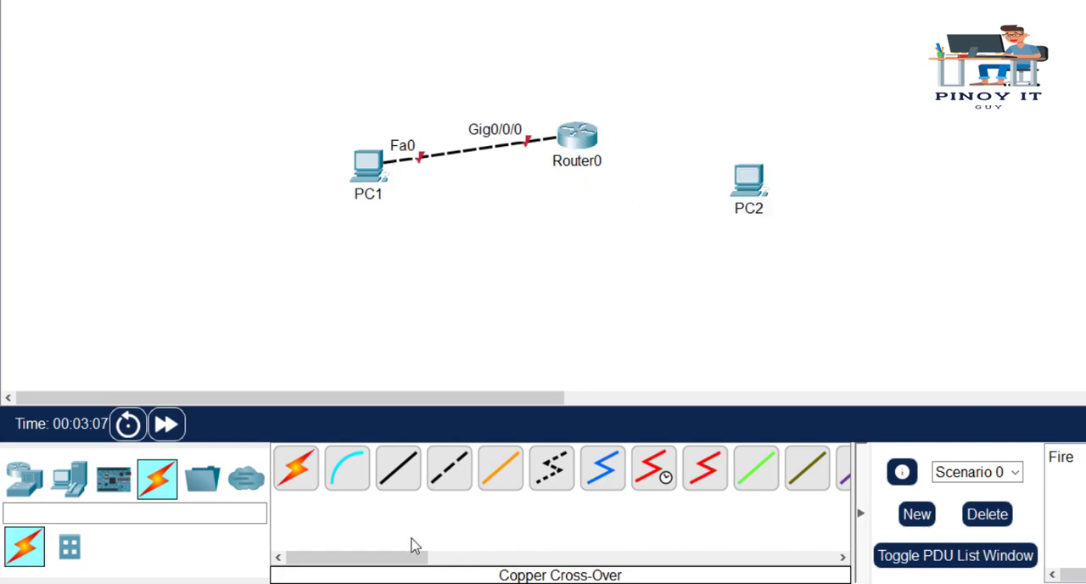
# - Connect Router0's GigabitEthernet0/0/1 port to PC2's FastEthernet0 port with a Copper Cross-Over cable
pyautogui.click(446, 480)
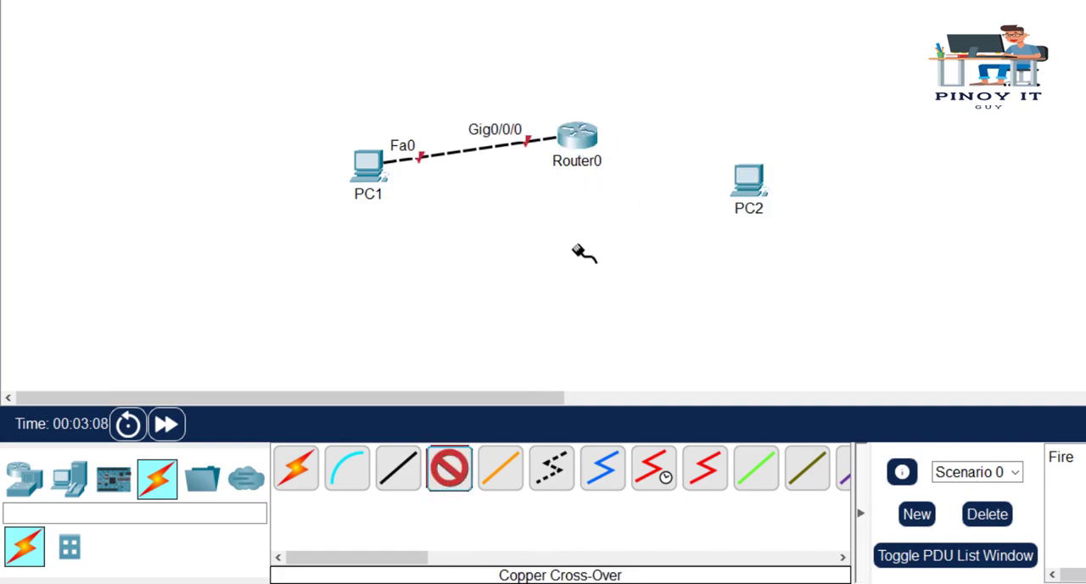
pyautogui.click(575, 135)
pyautogui.click(655, 212)
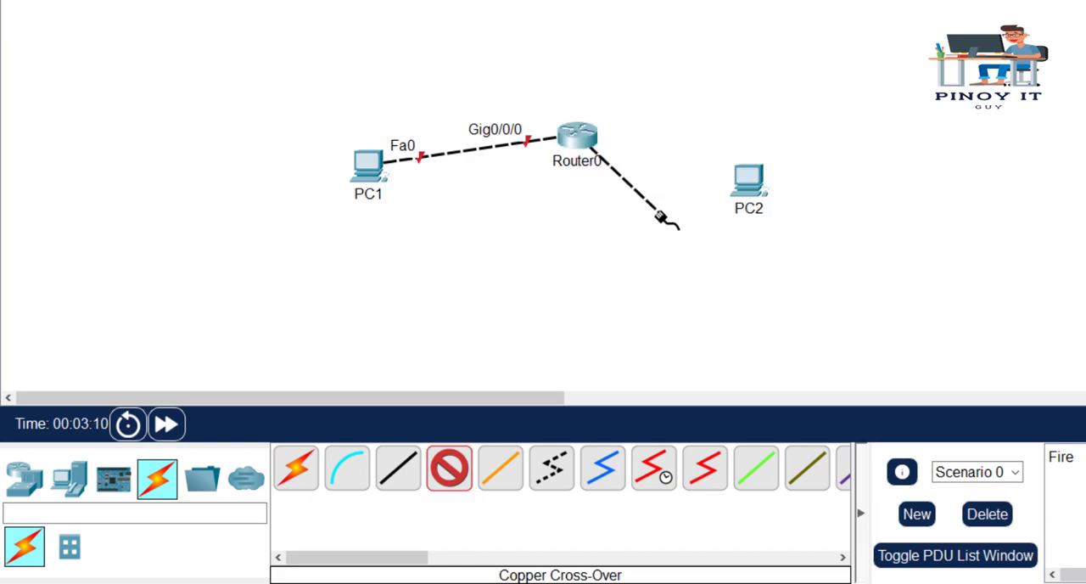
pyautogui.click(745, 186)
pyautogui.click(816, 268)
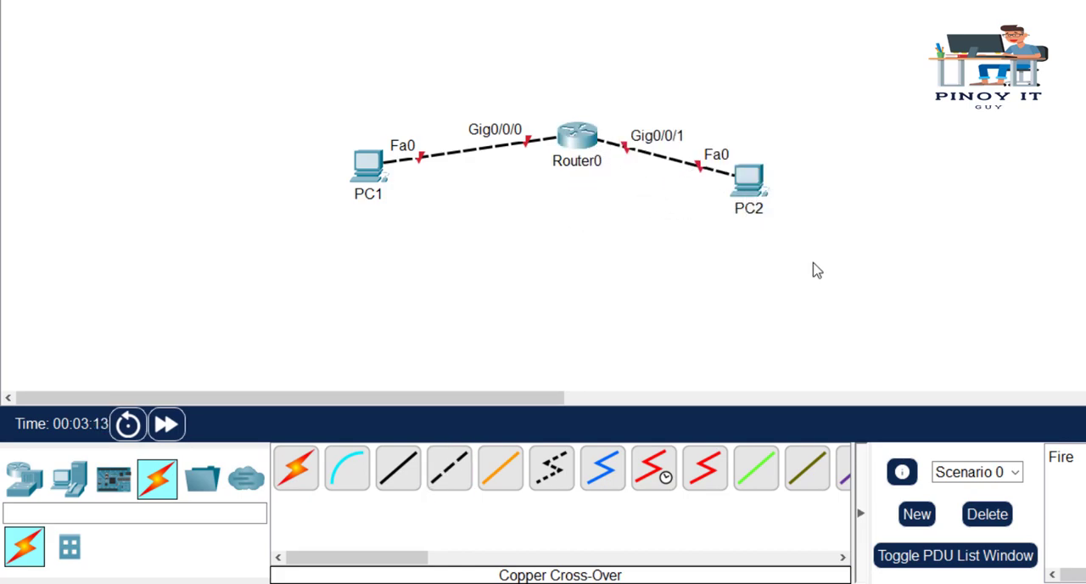
# - Reposition PC1, PC2 and Router0 so the three devices line up in a roughly horizontal row
pyautogui.moveTo(762, 197); pyautogui.dragTo(816, 155)
pyautogui.moveTo(372, 184); pyautogui.dragTo(349, 157)
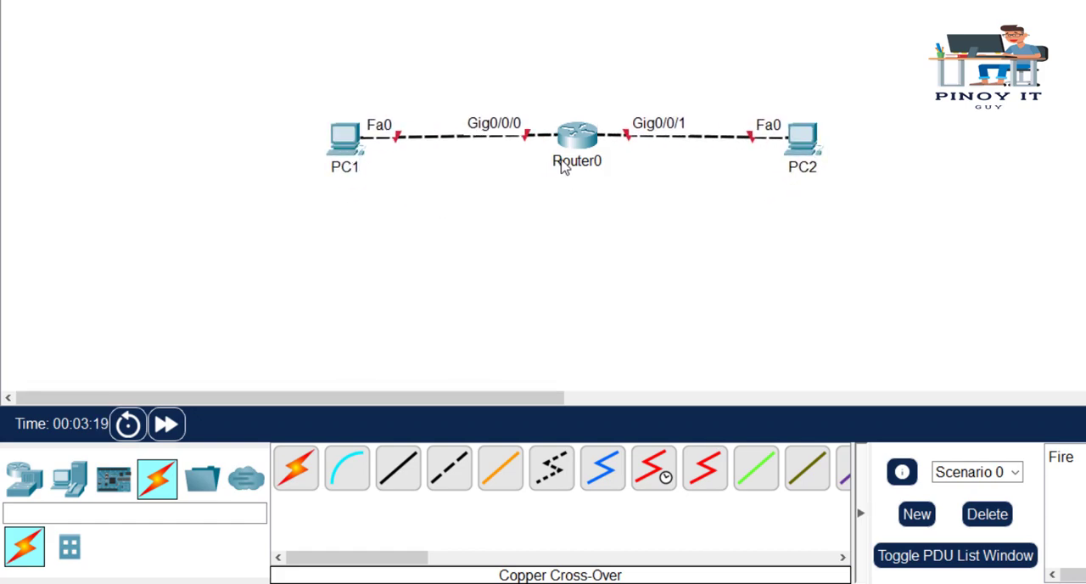
pyautogui.moveTo(576, 146); pyautogui.dragTo(577, 142)
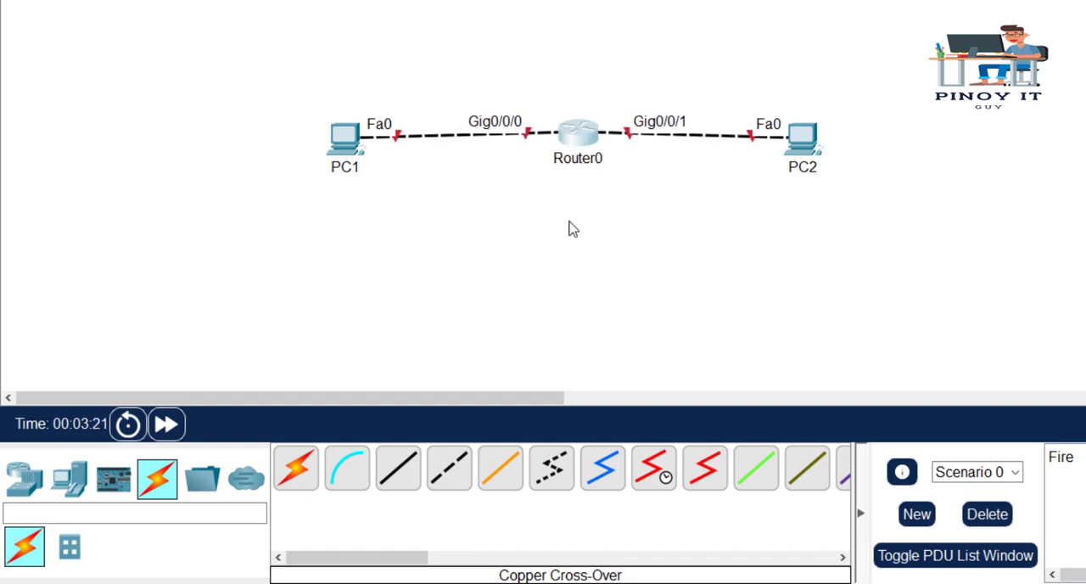
# - Open Router0's command line interface and decline the initial configuration dialog with n
pyautogui.click(576, 144)
pyautogui.moveTo(522, 0); pyautogui.dragTo(464, 101)
pyautogui.click(443, 237)
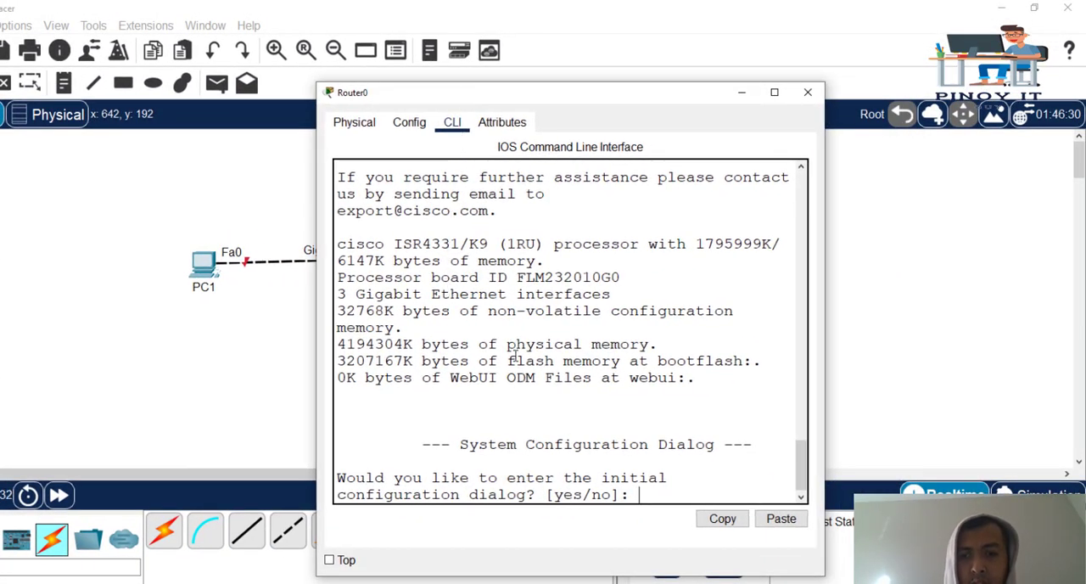
pyautogui.write('n')
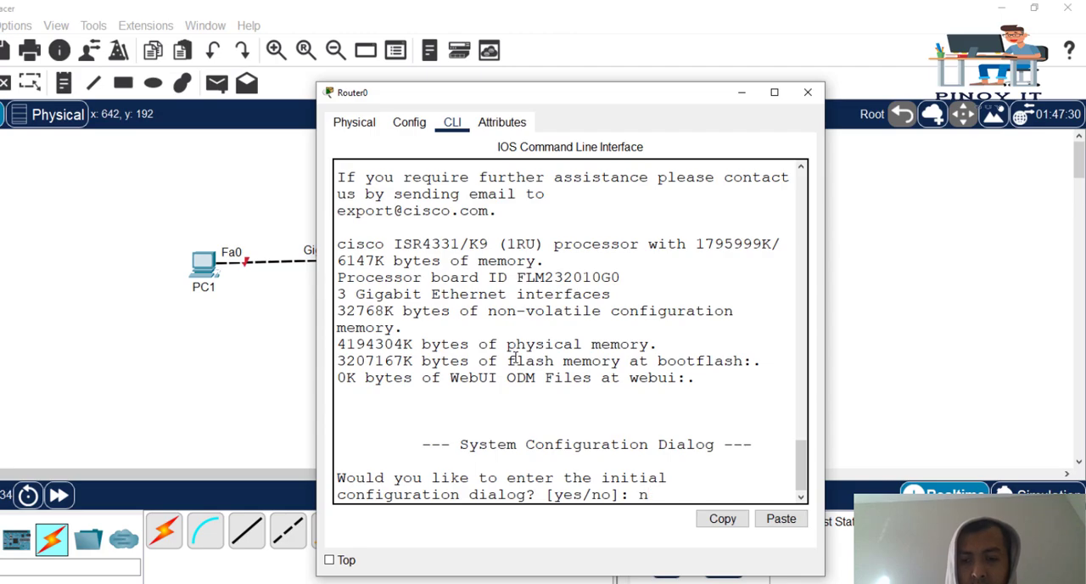
pyautogui.press('Return')
pyautogui.press('Return')
pyautogui.press('Return')
pyautogui.press('Return')
pyautogui.press('Return')
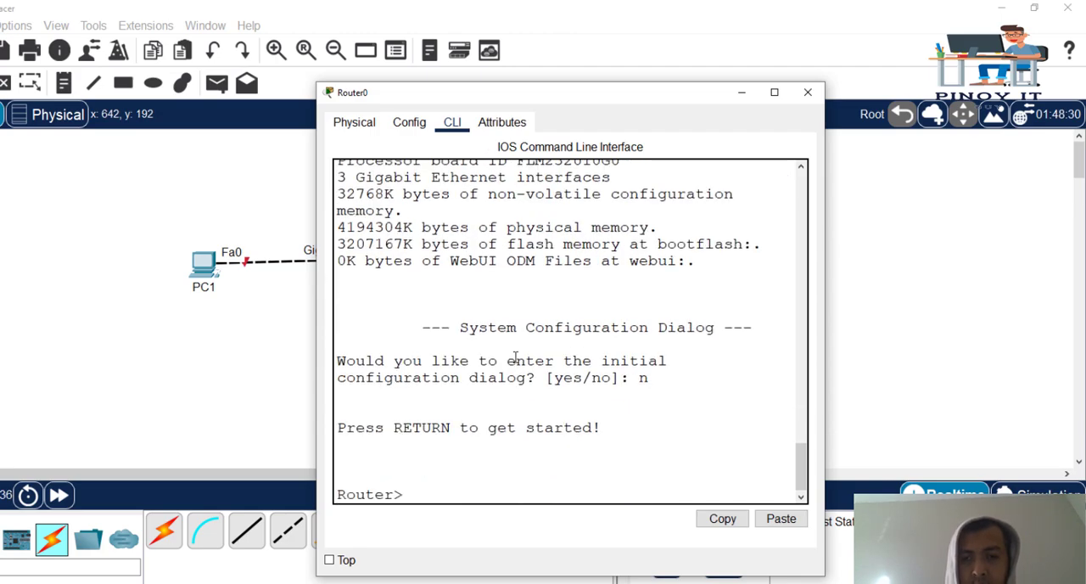
# - Move the router window clear of the topology and enter privileged EXEC mode with the enable command
pyautogui.write('enab')
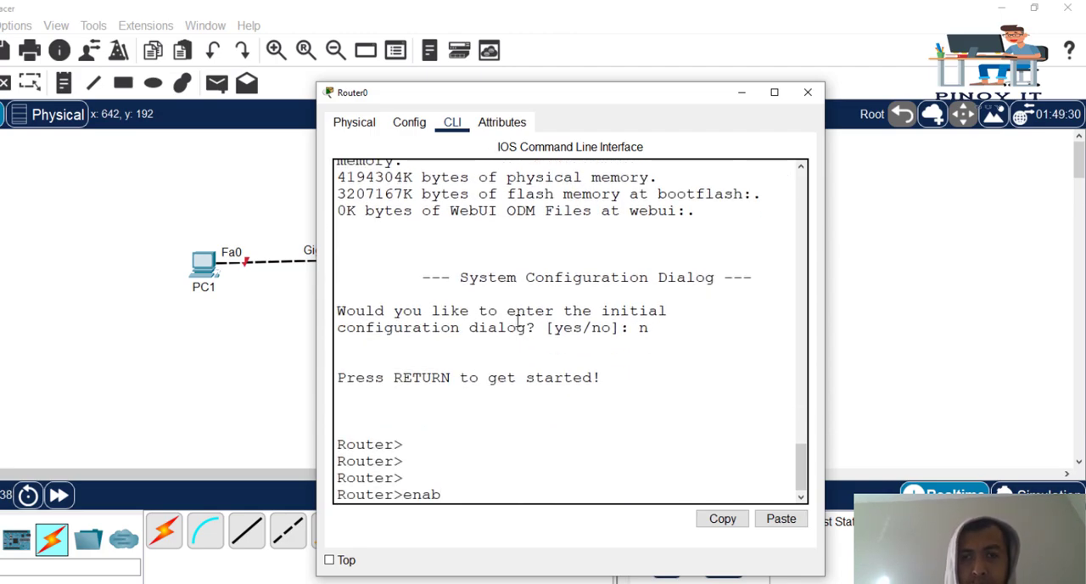
pyautogui.moveTo(520, 76); pyautogui.dragTo(802, 27)
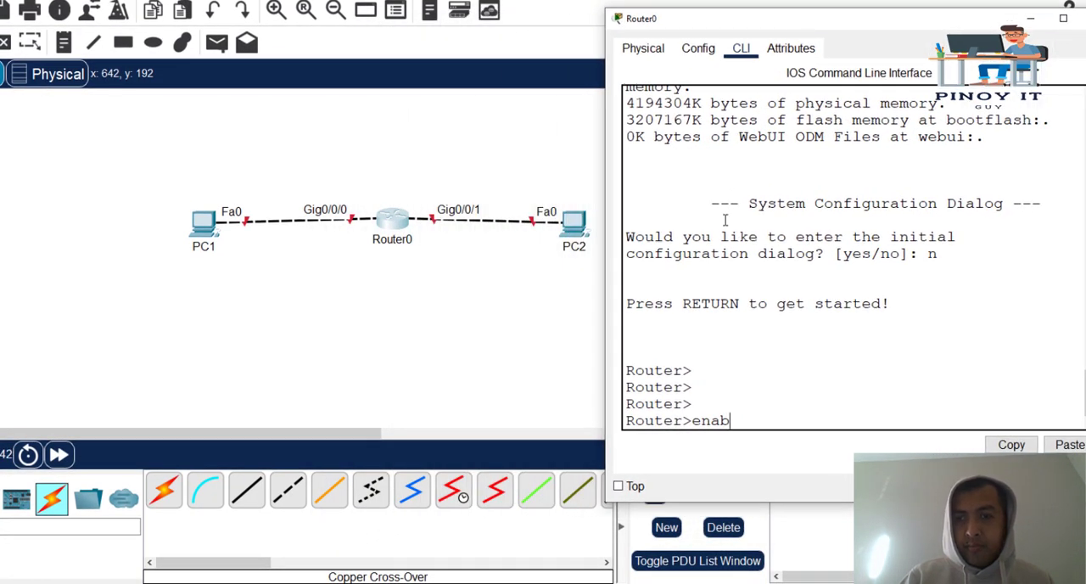
pyautogui.press('BackSpace')
pyautogui.press('BackSpace')
pyautogui.press('BackSpace')
pyautogui.press('BackSpace')
pyautogui.write('enable')
pyautogui.press('Return')
pyautogui.press('Return')
pyautogui.press('Return')
pyautogui.press('Return')
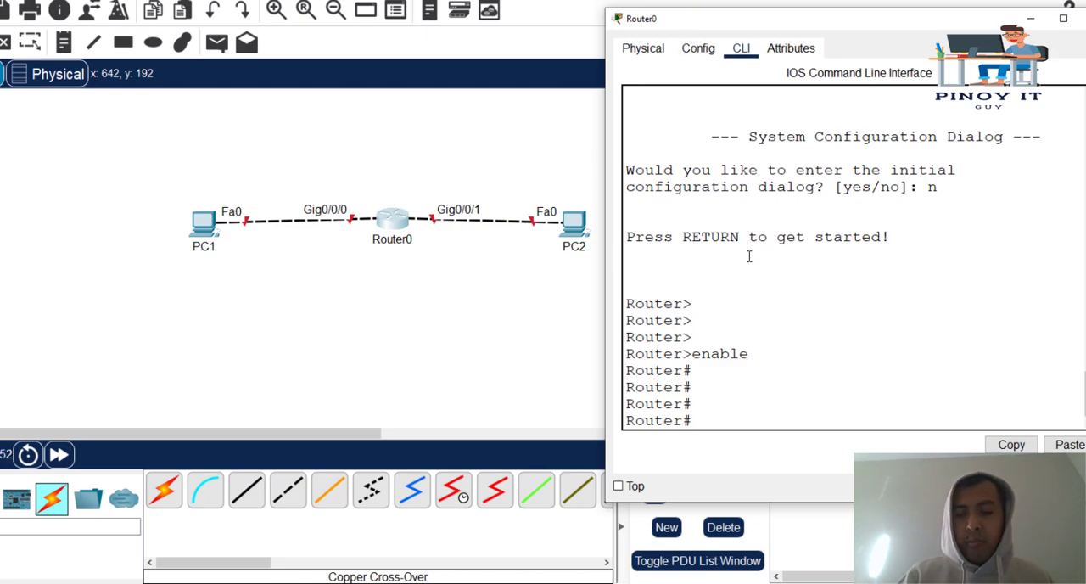
# - Display Router0's routing table with the show ip route command
pyautogui.write('show i')
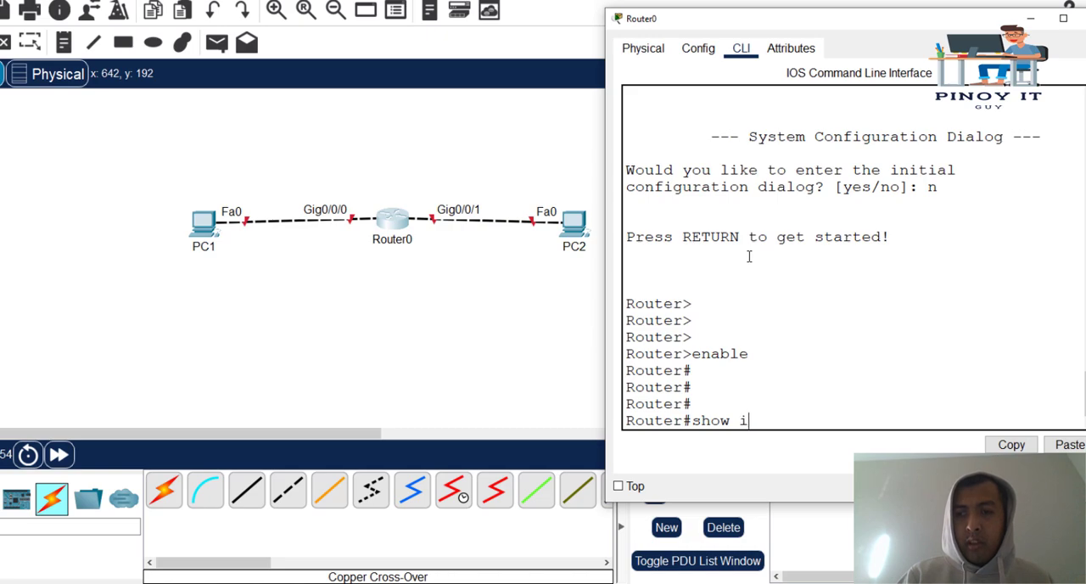
pyautogui.write('p route')
pyautogui.press('Return')
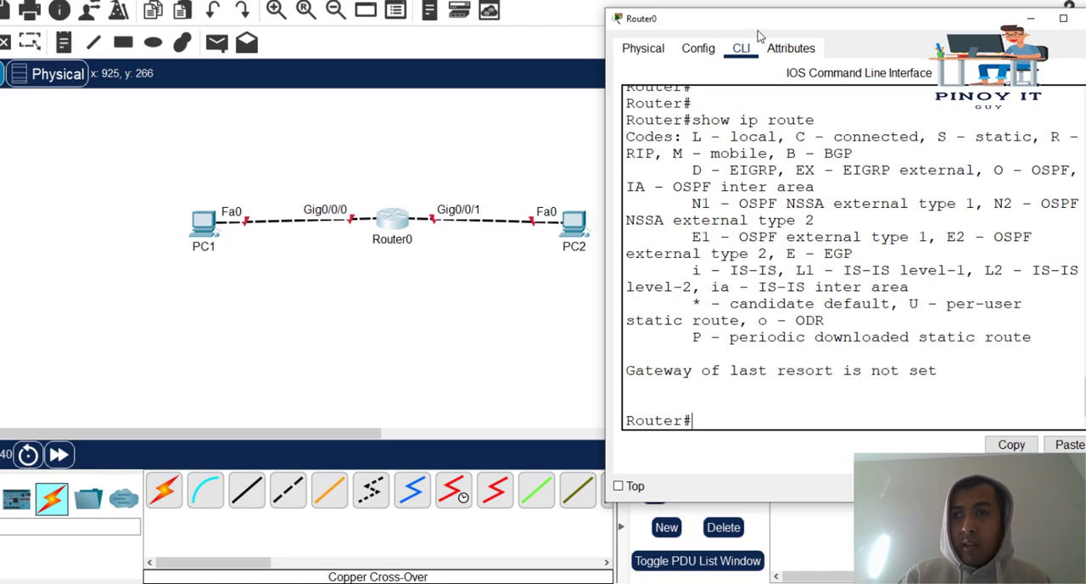
pyautogui.moveTo(753, 26); pyautogui.dragTo(742, 1)
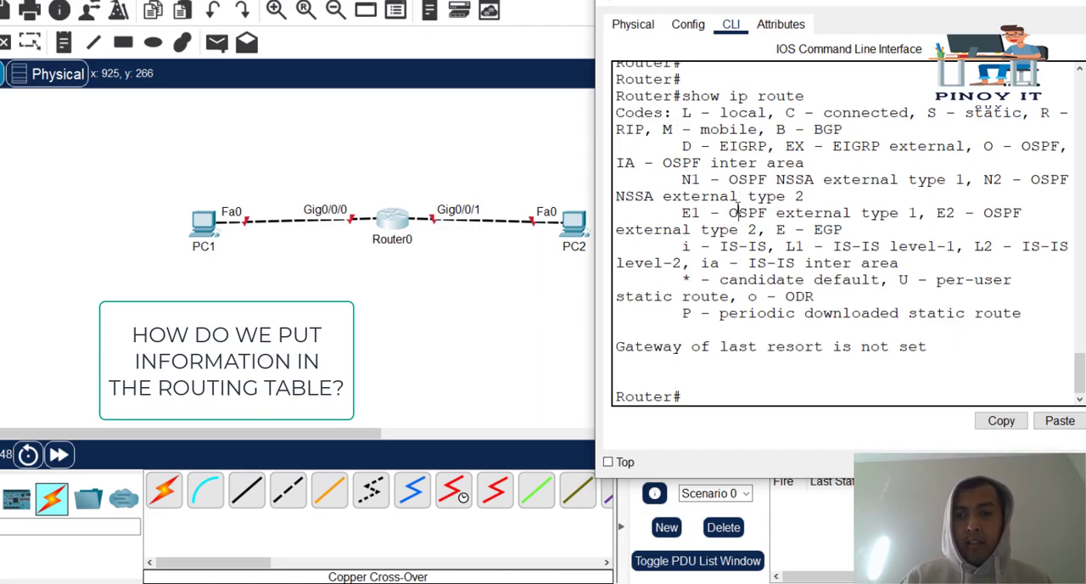
# - Enter global configuration mode with conf t and open interface g0/0/0 for configuration
pyautogui.press('Return')
pyautogui.press('Return')
pyautogui.press('Return')
pyautogui.press('Return')
pyautogui.press('Return')
pyautogui.press('Return')
pyautogui.write('conf t')
pyautogui.press('Return')
pyautogui.press('Return')
pyautogui.press('Return')
pyautogui.press('Return')
pyautogui.write('int g0/0/')
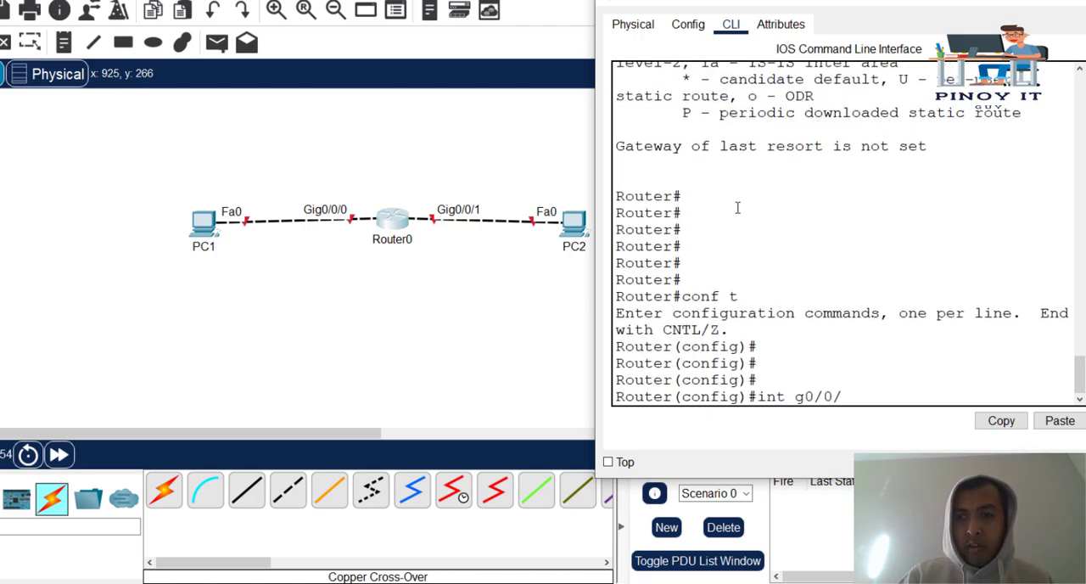
pyautogui.write('0')
pyautogui.press('Return')
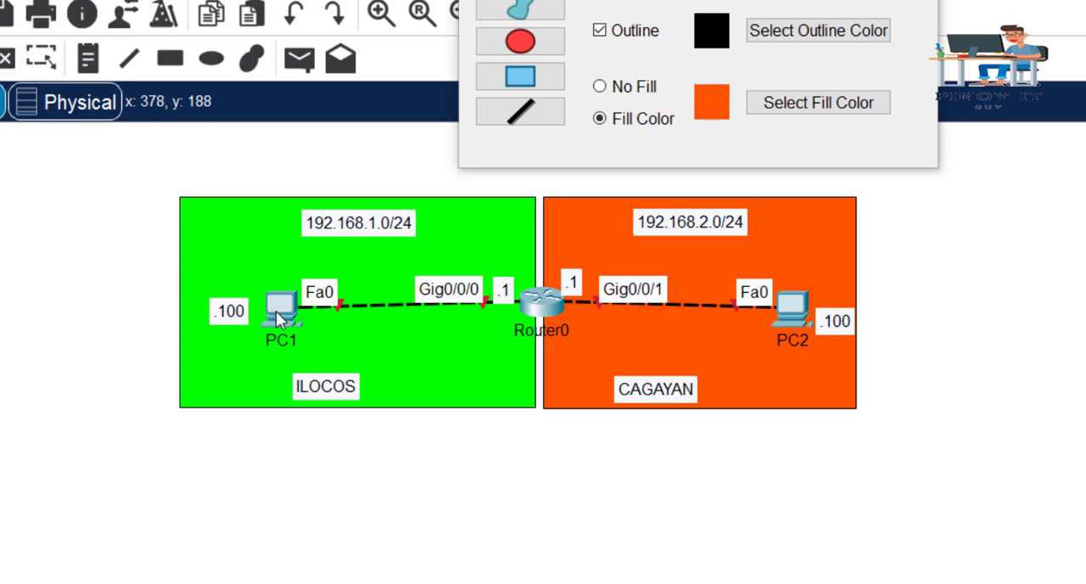
# - Assign IP address 192.168.1.1 with subnet mask 255.255.255.0 to Router0's interface g0/0/0
pyautogui.moveTo(276, 310)
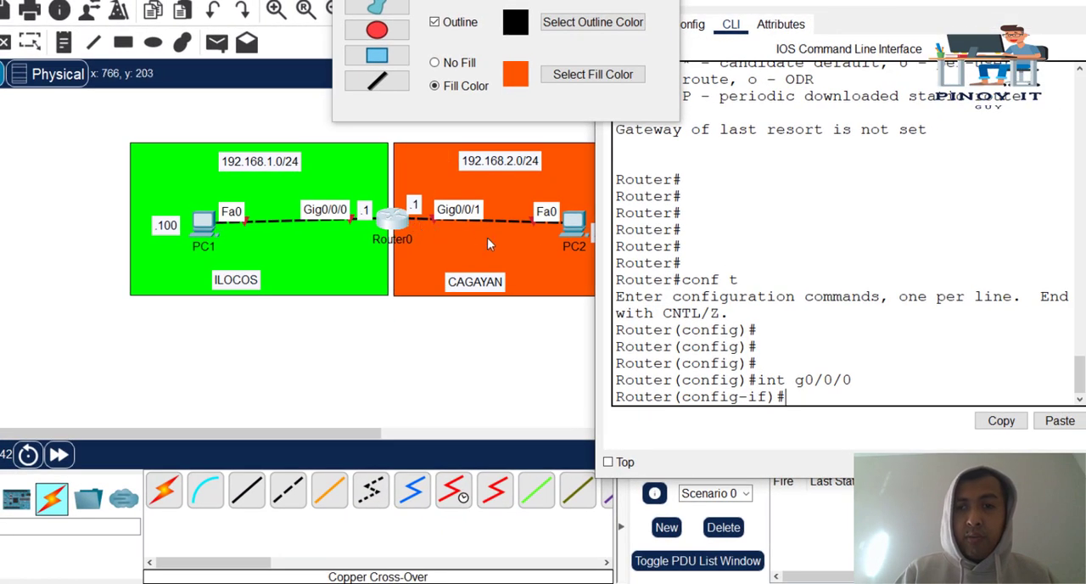
pyautogui.moveTo(694, 286); pyautogui.dragTo(703, 286)
pyautogui.click(729, 303)
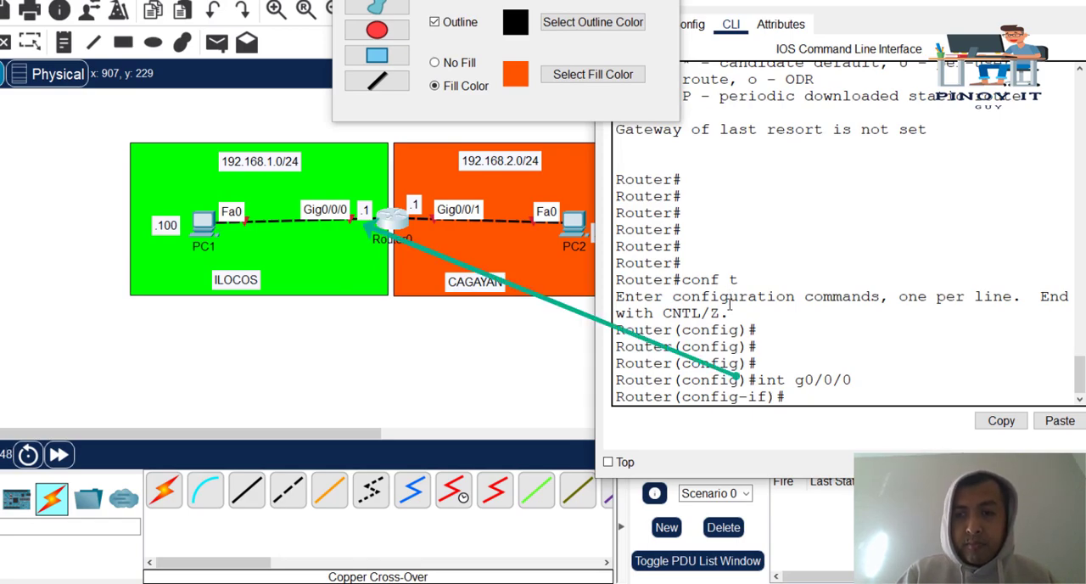
pyautogui.press('Return')
pyautogui.press('Return')
pyautogui.press('Return')
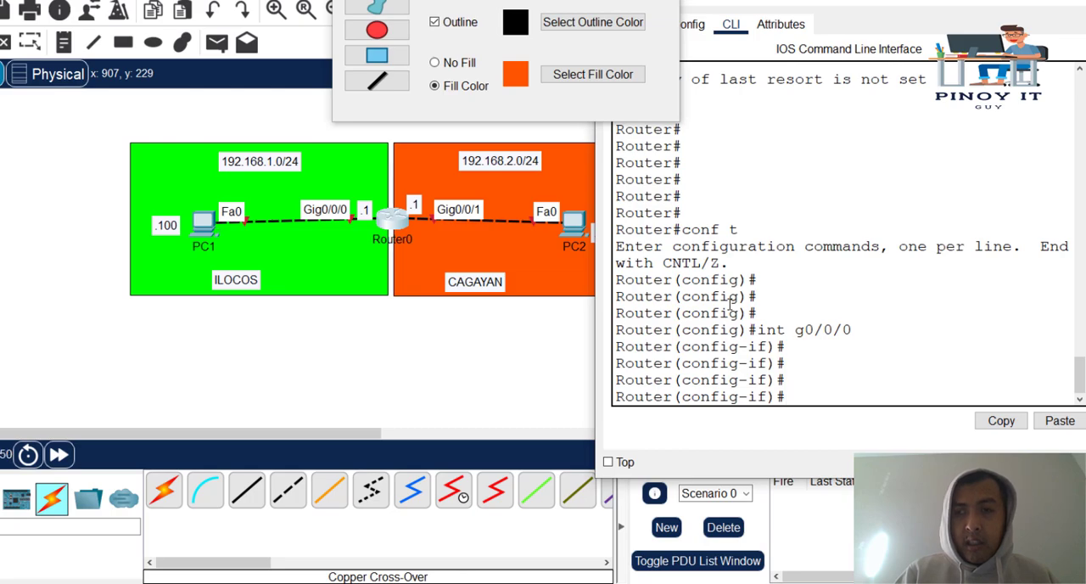
pyautogui.moveTo(797, 2); pyautogui.dragTo(715, 17)
pyautogui.write('IP ADDRESS')
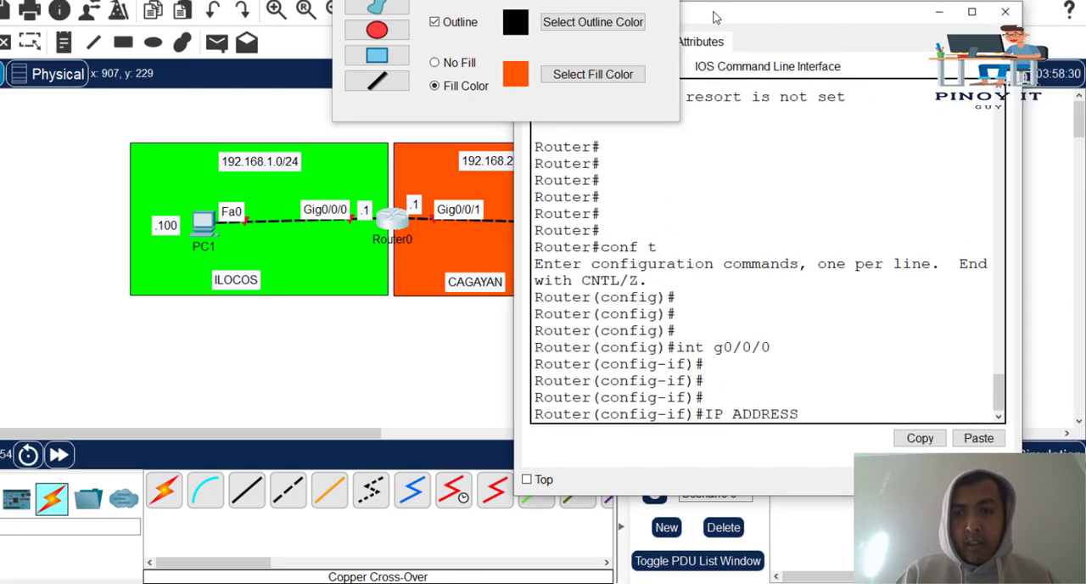
pyautogui.write(' 192.16')
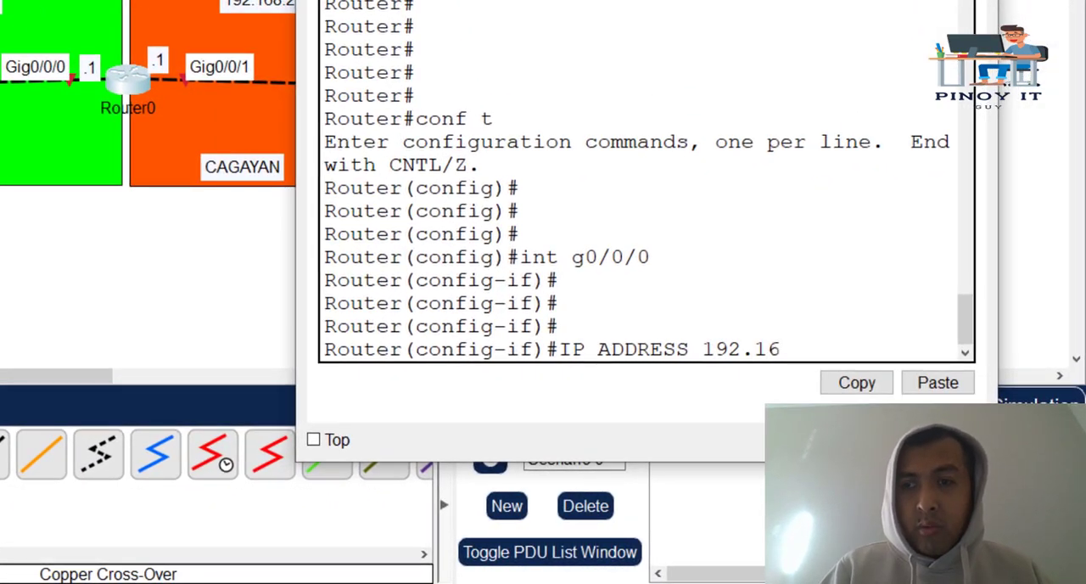
pyautogui.write('8.1.1 255.')
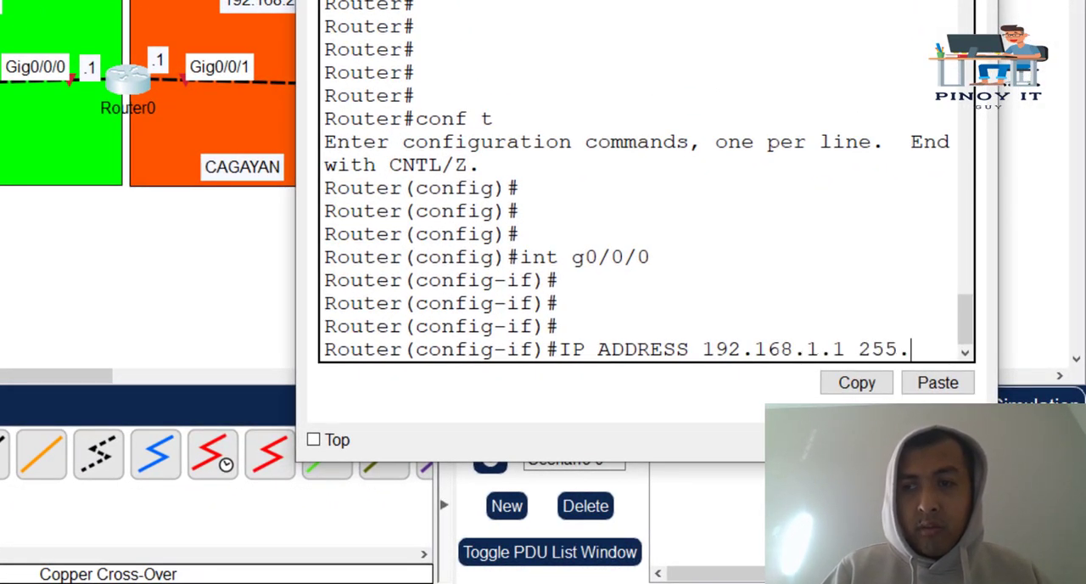
pyautogui.write('255.255.0')
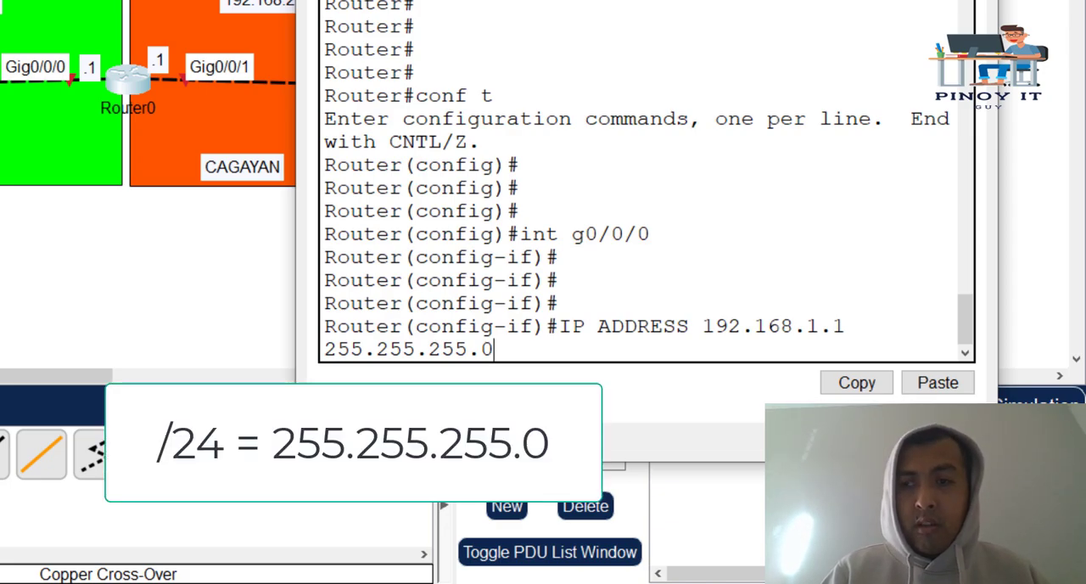
pyautogui.press('Return')
# - Enable Router0's interface g0/0/0 with the NO SHUTDOWN command
pyautogui.write('NO SHUTDOW')
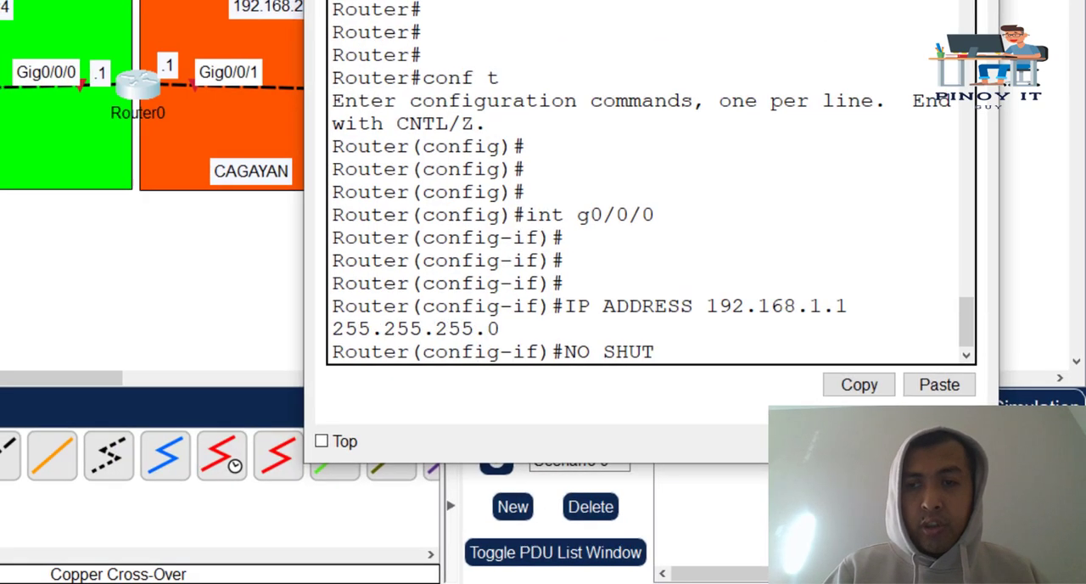
pyautogui.write('N')
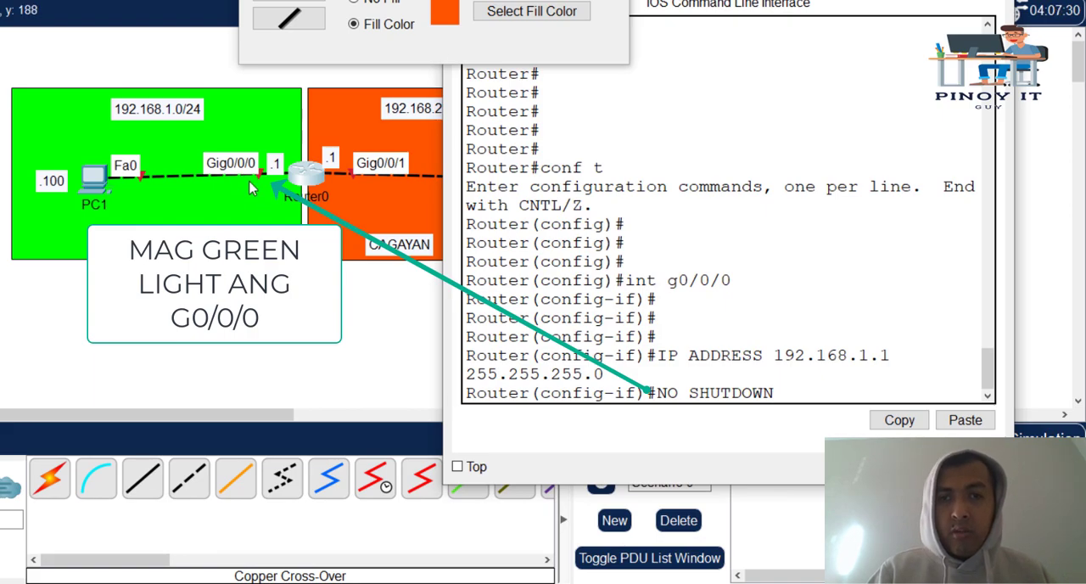
pyautogui.press('Return')
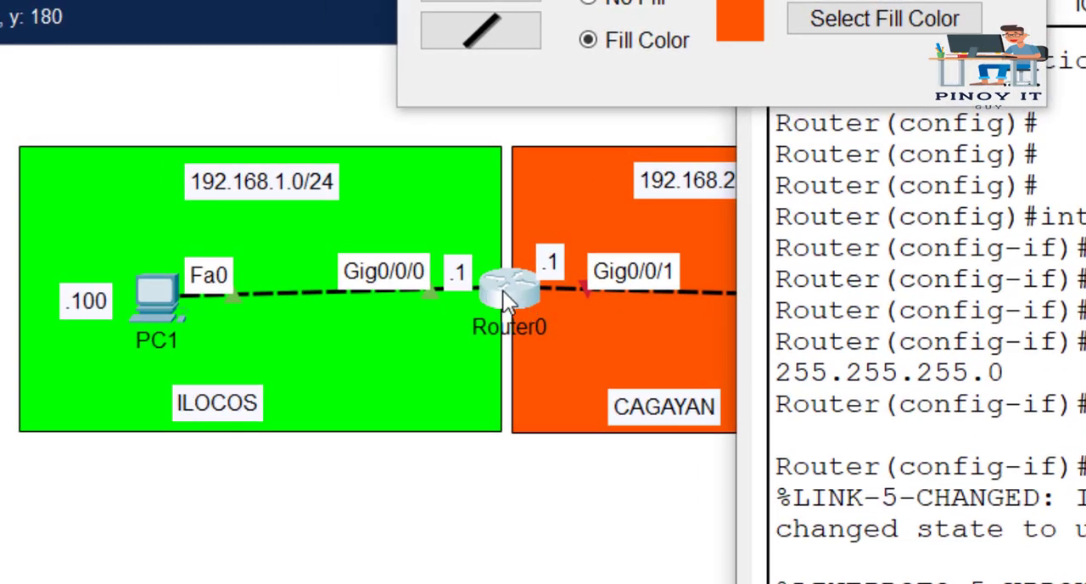
pyautogui.press('Return')
pyautogui.press('Return')
pyautogui.press('Return')
# - Return to privileged EXEC mode with END and display the routing table with SHOW IP ROUTE
pyautogui.write('END')
pyautogui.press('Return')
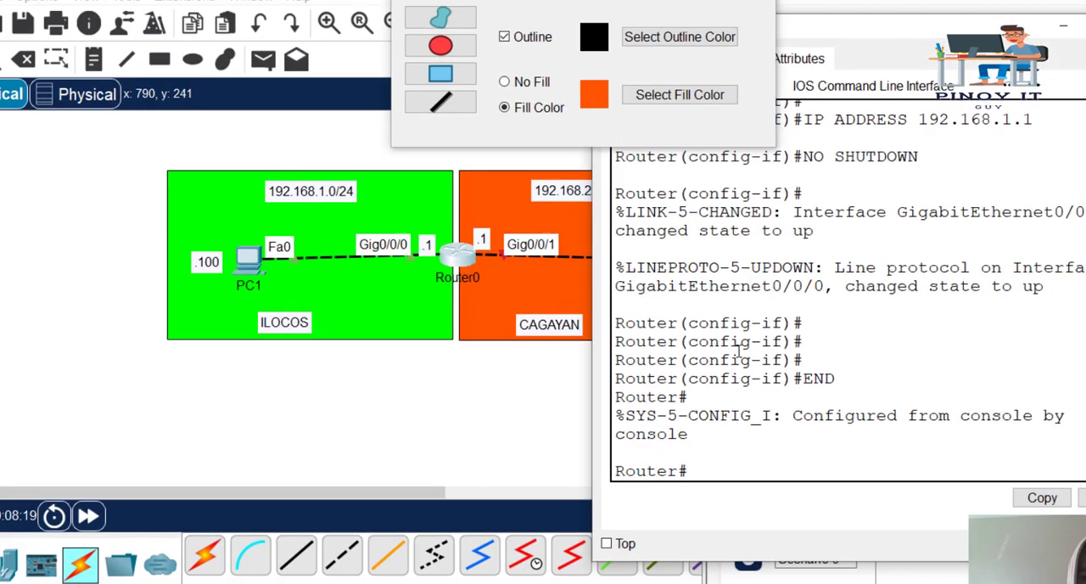
pyautogui.press('Return')
pyautogui.write('SHOW IP ROUTE')
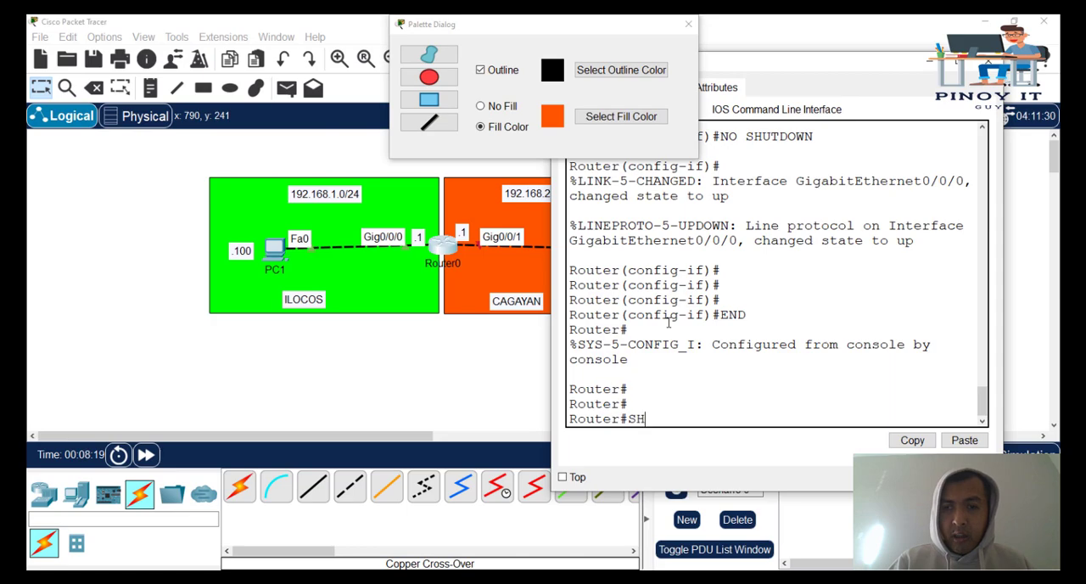
pyautogui.press('Return')
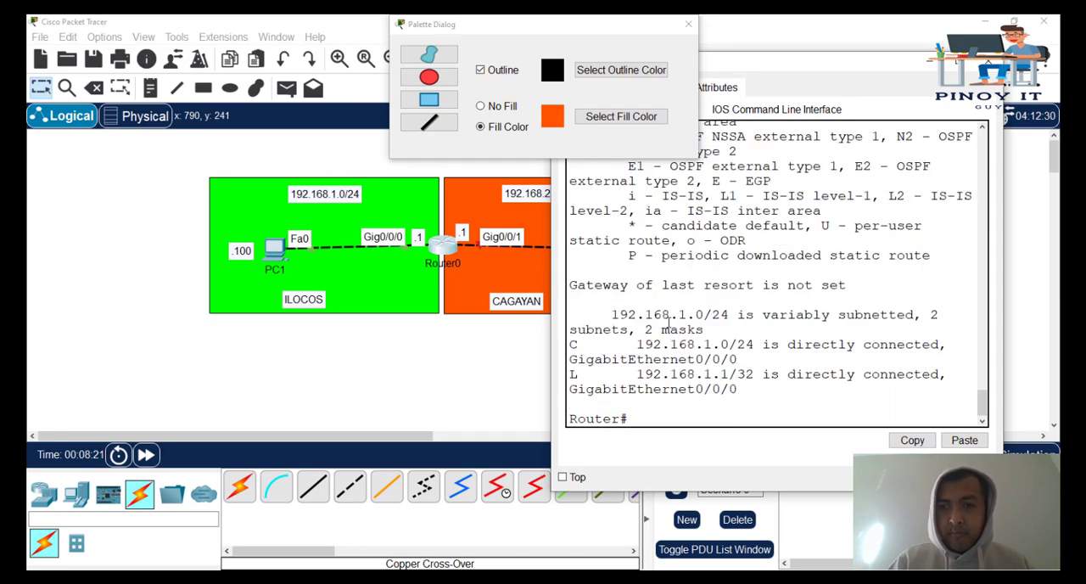
# - Maximize the router window and examine the C entry for 192.168.1.0/24 against the routing table's code legend
pyautogui.doubleClick(760, 64)
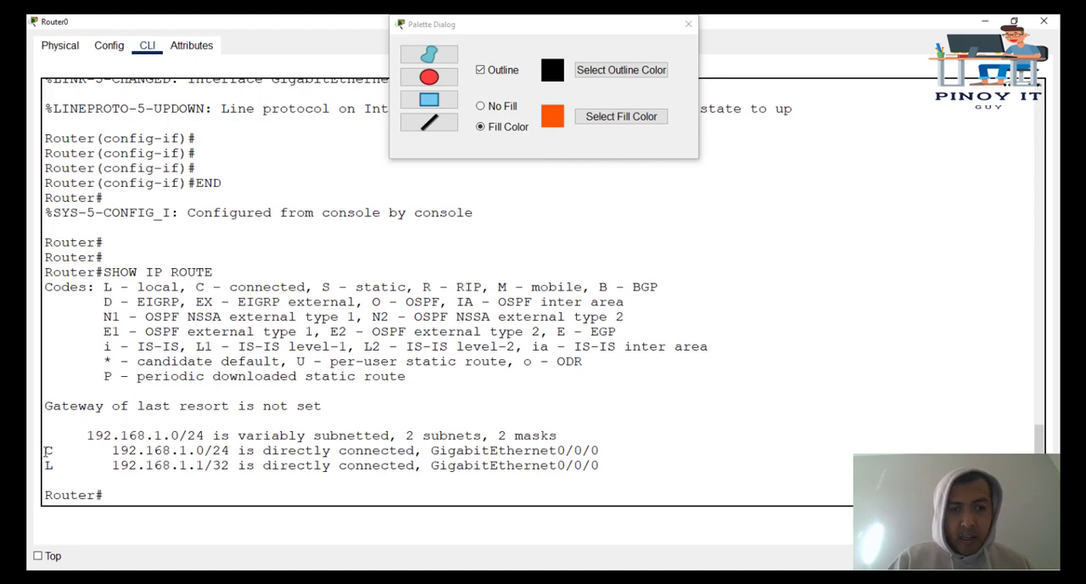
pyautogui.moveTo(47, 450); pyautogui.dragTo(58, 452)
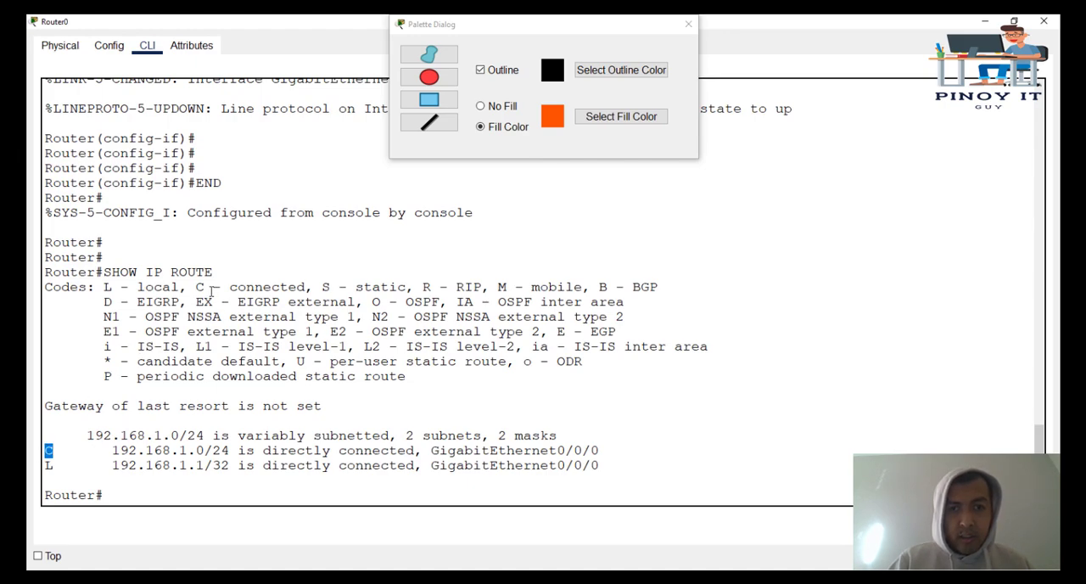
pyautogui.moveTo(194, 287); pyautogui.dragTo(308, 285)
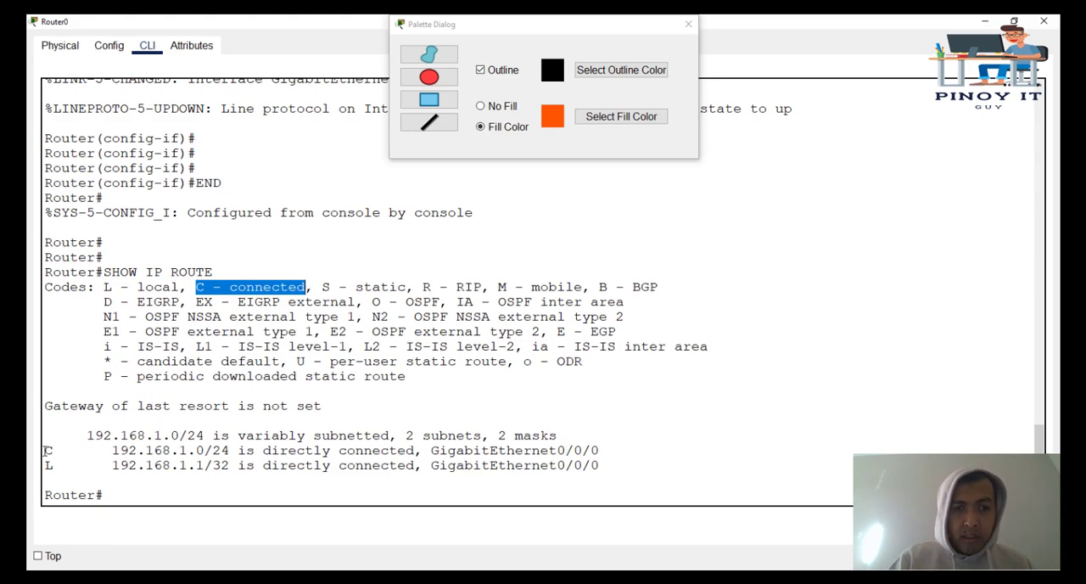
pyautogui.moveTo(78, 437); pyautogui.dragTo(209, 436)
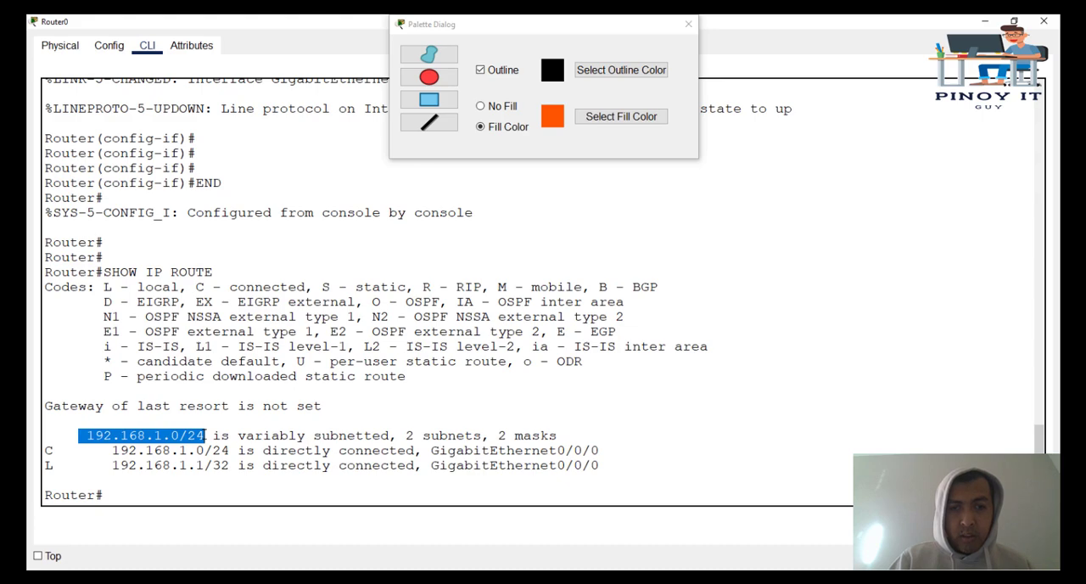
pyautogui.moveTo(49, 451); pyautogui.dragTo(605, 447)
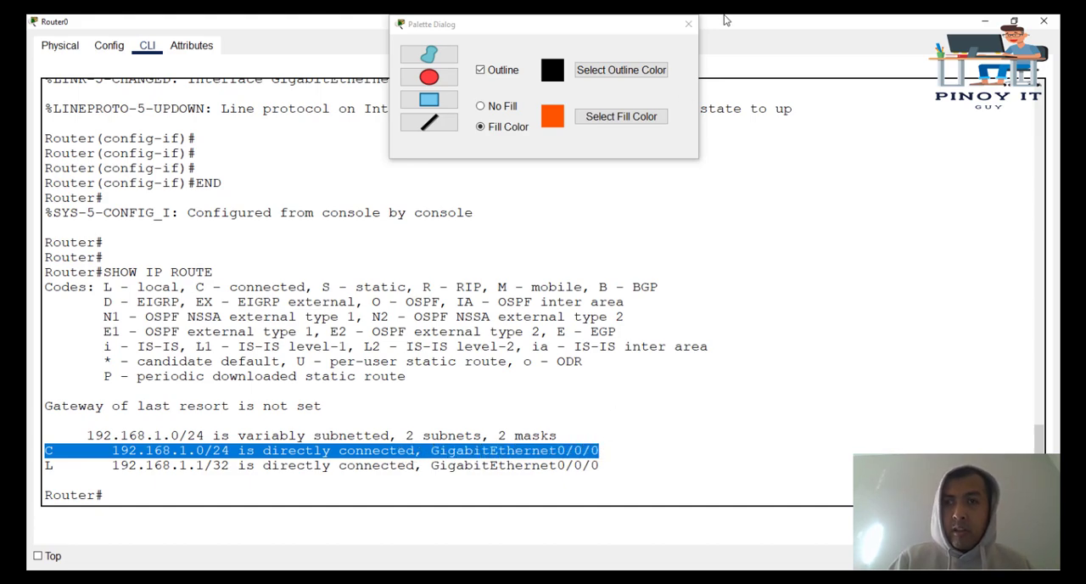
# - Display the summary of Router0's interfaces with the SHOW IP INT BRIEF command
pyautogui.press('Return')
pyautogui.press('Return')
pyautogui.press('Return')
pyautogui.press('Return')
pyautogui.press('Return')
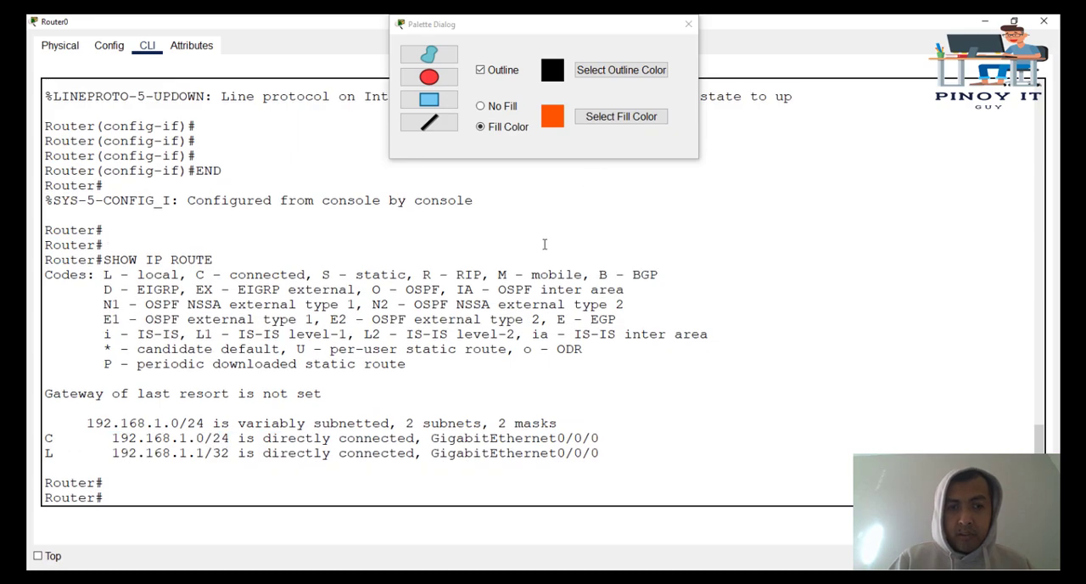
pyautogui.write('SHOW IP INT BRIEF')
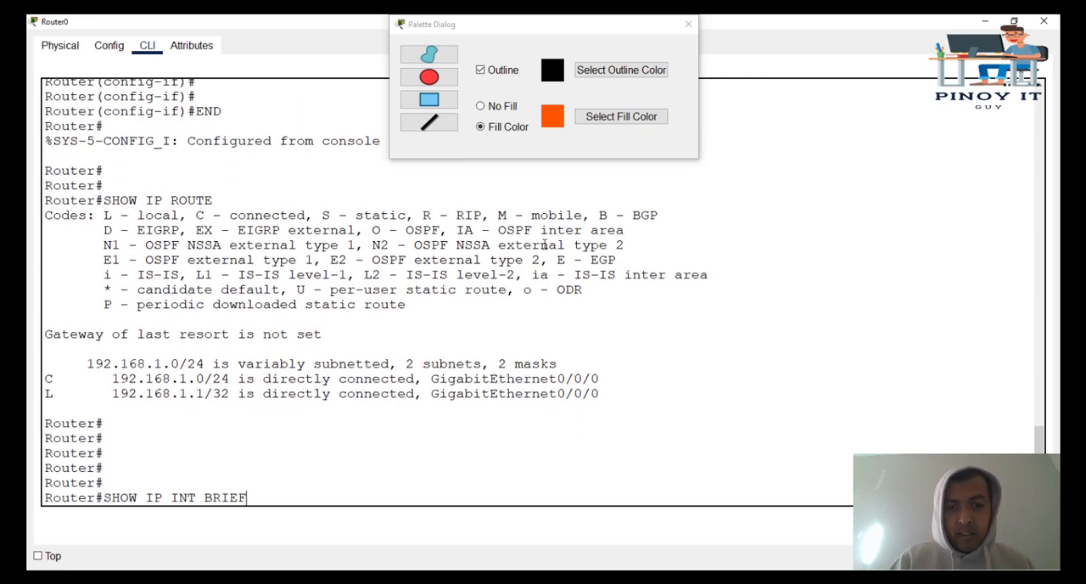
pyautogui.press('Return')
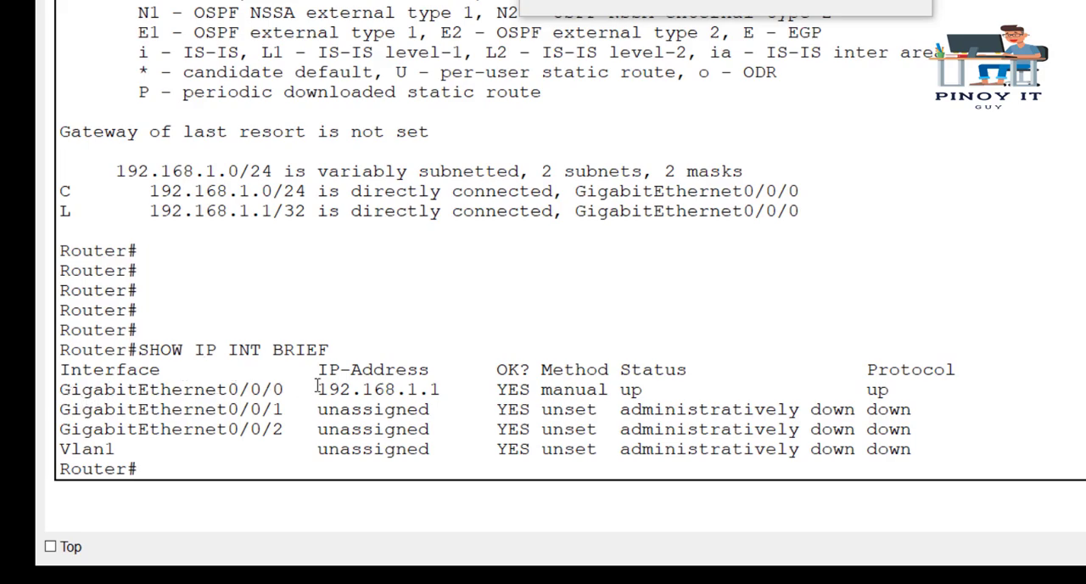
# - Compare GigabitEthernet0/0/0's IP address with its connected route and check the topology behind the router window
pyautogui.moveTo(319, 389); pyautogui.dragTo(455, 391)
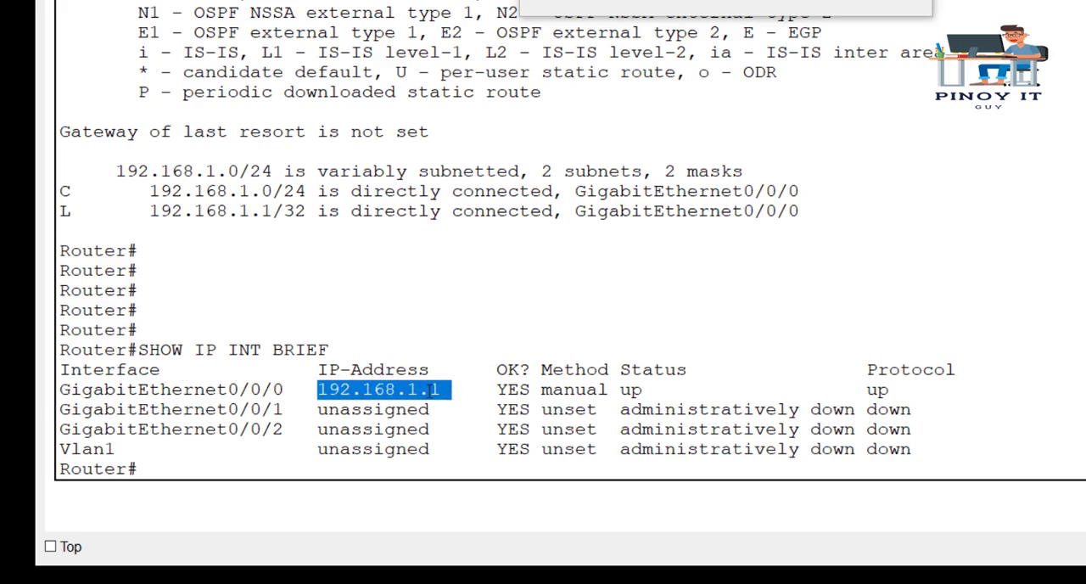
pyautogui.moveTo(289, 397); pyautogui.dragTo(36, 393)
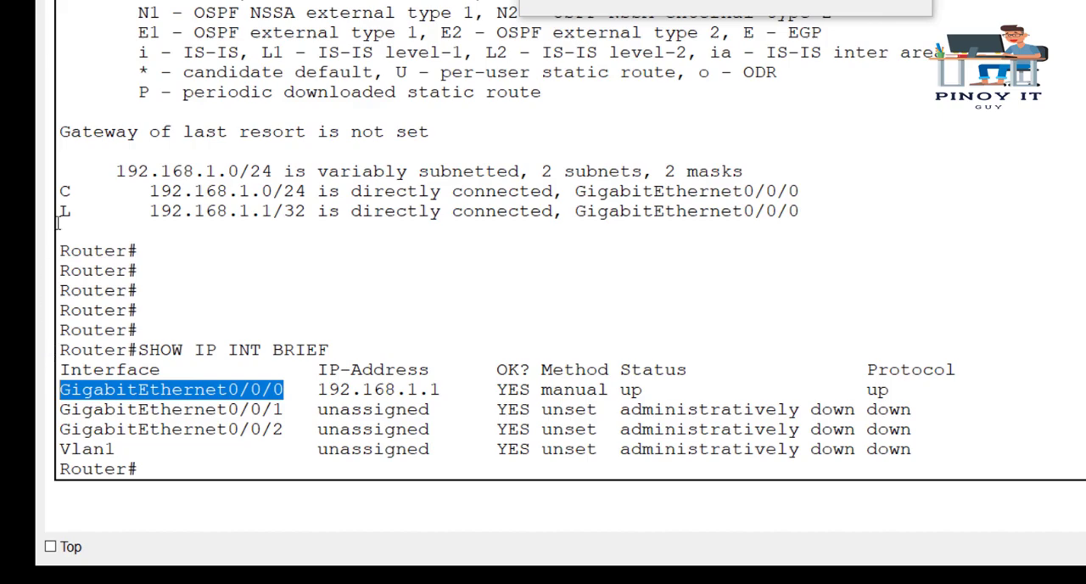
pyautogui.moveTo(63, 190); pyautogui.dragTo(812, 192)
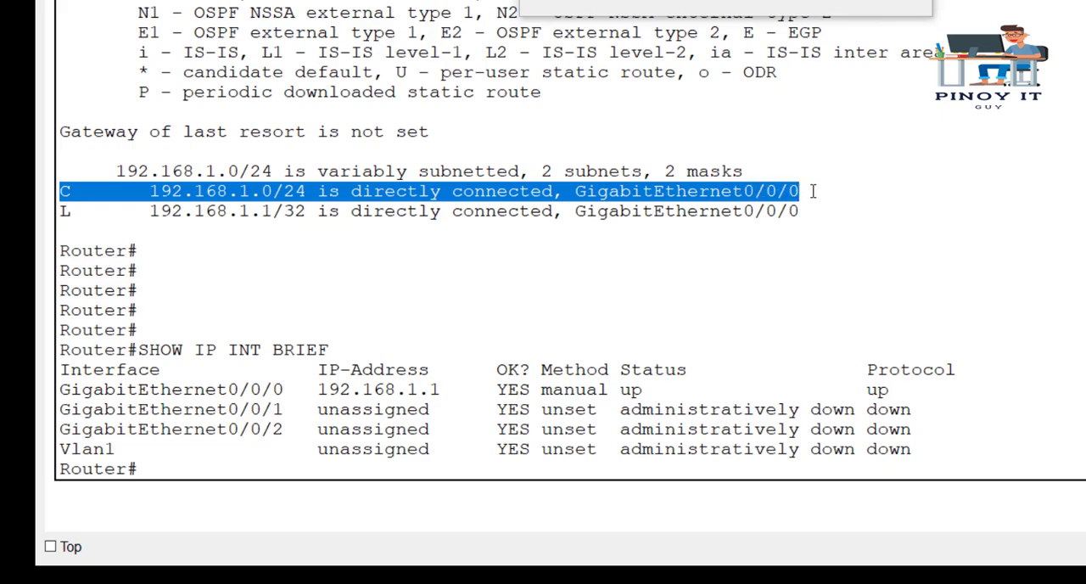
pyautogui.moveTo(457, 390); pyautogui.dragTo(307, 390)
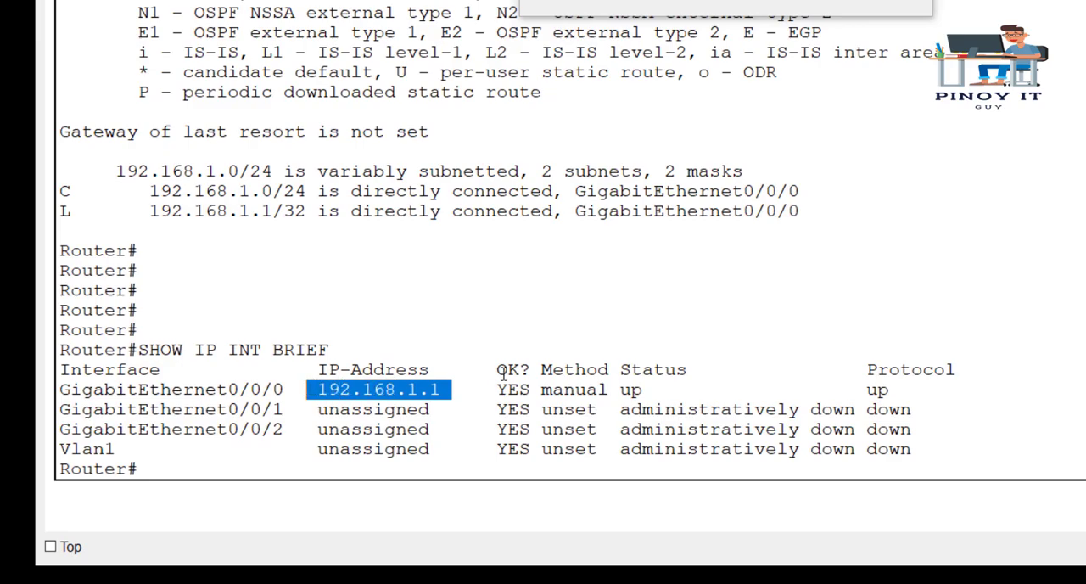
pyautogui.click(539, 365)
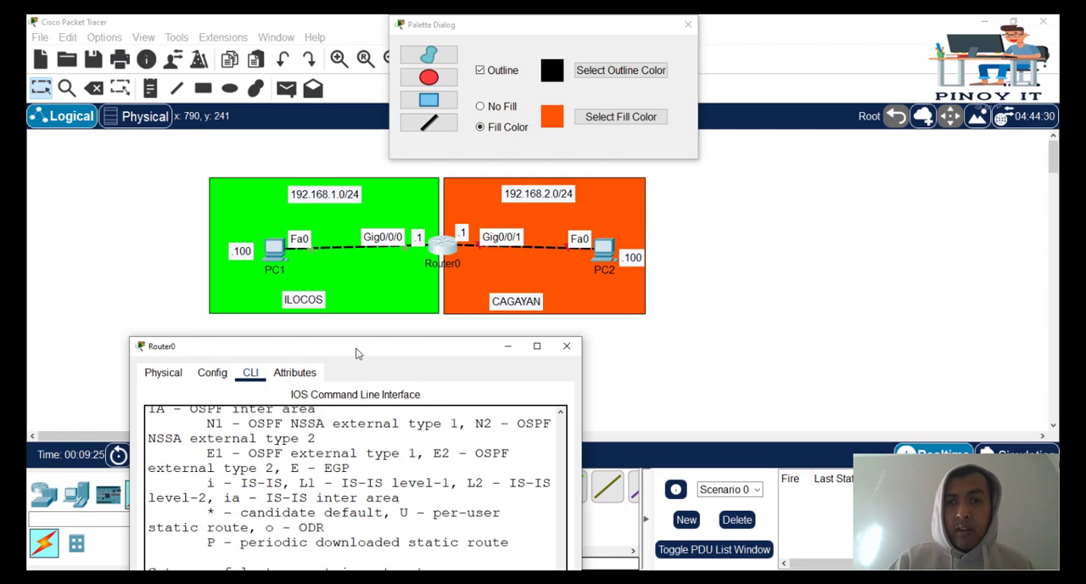
pyautogui.moveTo(358, 350); pyautogui.dragTo(250, 14)
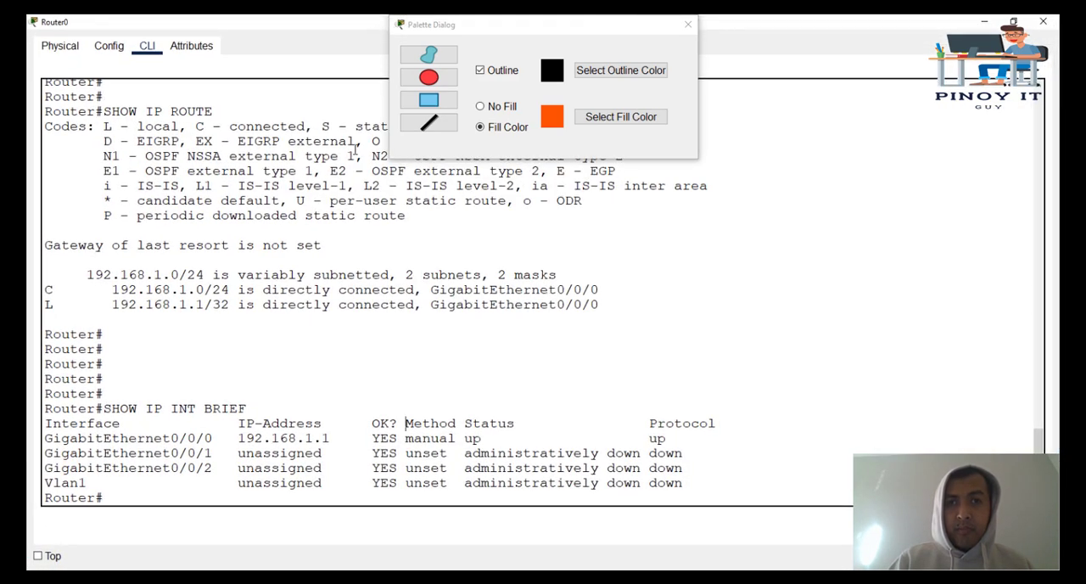
# - Enter global configuration mode with CONF T and open interface G0/0/1 for configuration
pyautogui.press('Return')
pyautogui.press('Return')
pyautogui.write('CONF T')
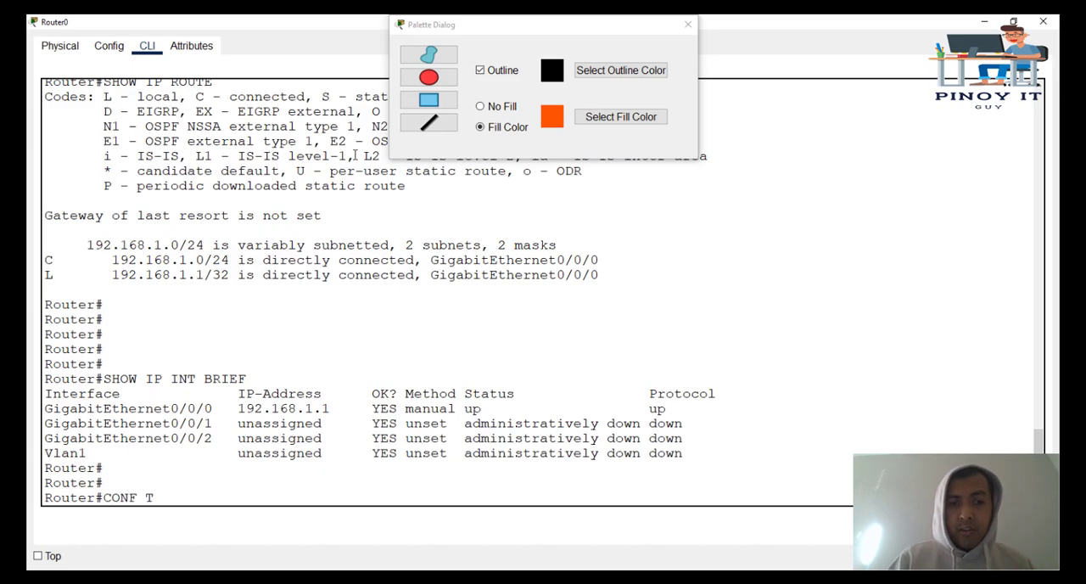
pyautogui.press('Return')
pyautogui.write('INT G0')
pyautogui.write('/0/1')
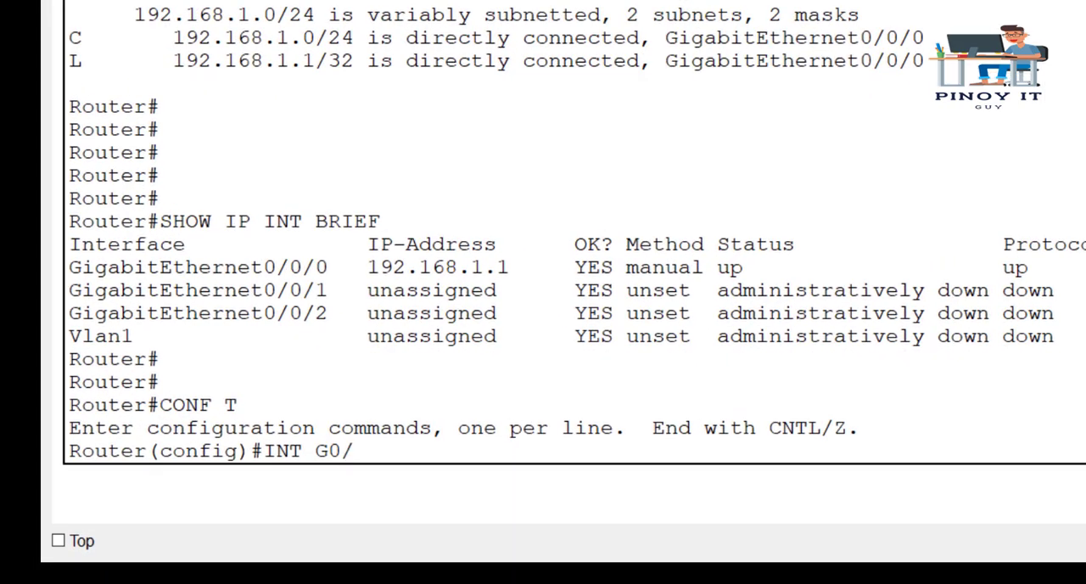
pyautogui.press('Return')
# - Assign IP address 192.168.2.1 with subnet mask 255.255.255.0 to interface G0/0/1
pyautogui.write('NO')
pyautogui.press('BackSpace')
pyautogui.press('BackSpace')
pyautogui.press('BackSpace')
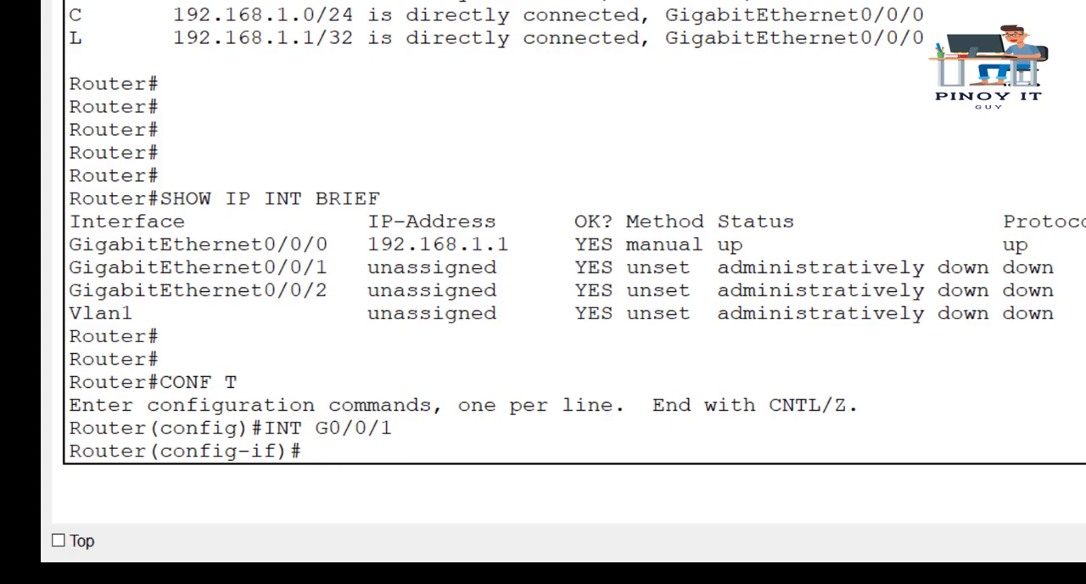
pyautogui.write('IP ADD')
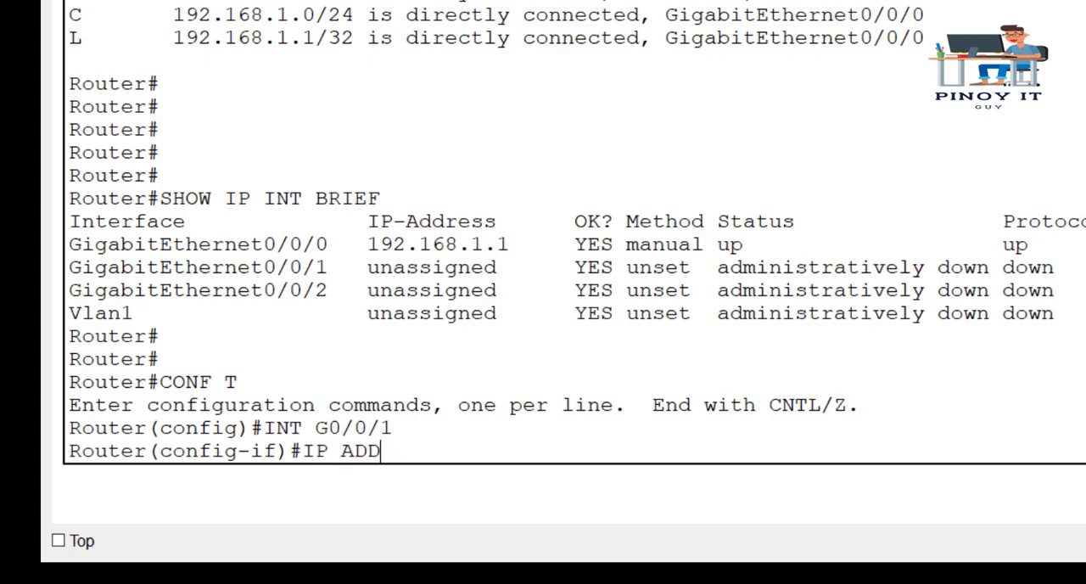
pyautogui.write('RESS 192.168')
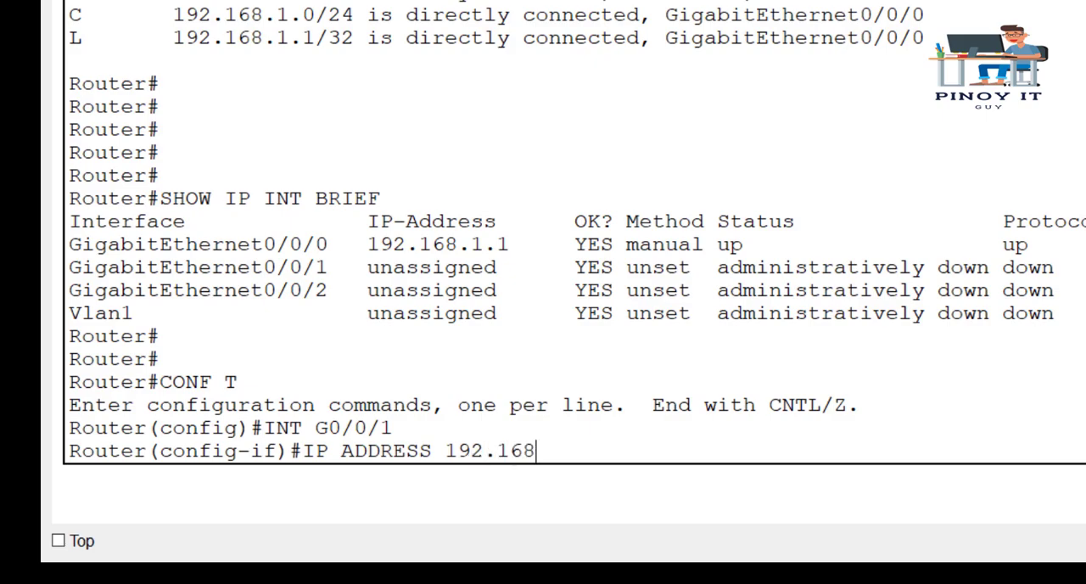
pyautogui.write('.2.1 255.255.255.0')
pyautogui.press('Return')
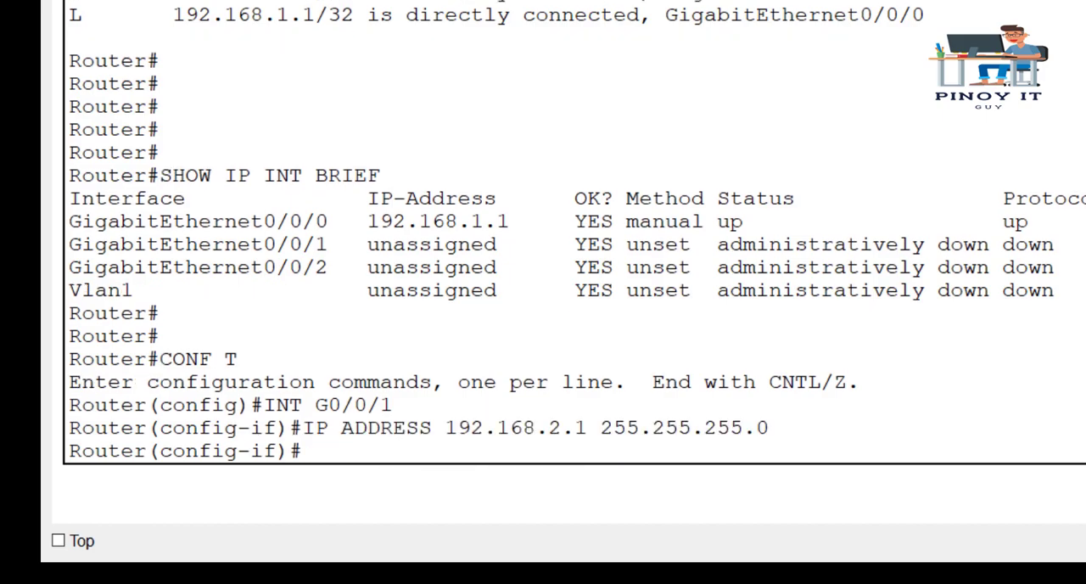
# - Display the routing table from interface configuration mode with the DO SHOW IP ROUTE command
pyautogui.press('Return')
pyautogui.press('Return')
pyautogui.press('Return')
pyautogui.press('Return')
pyautogui.press('Return')
pyautogui.press('Return')
pyautogui.press('Return')
pyautogui.press('Return')
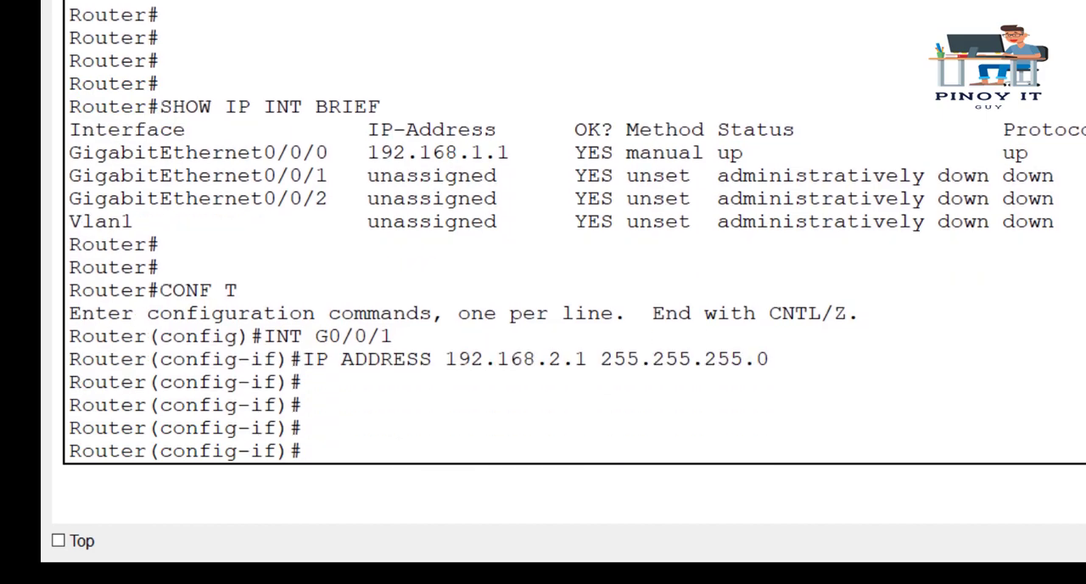
pyautogui.write('DO SHOW IP ROUTE')
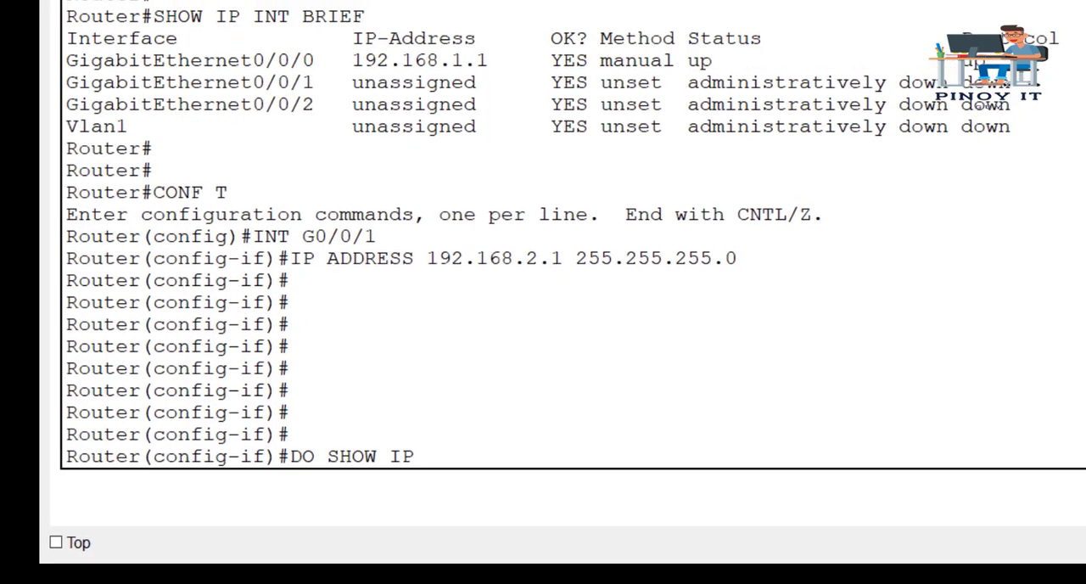
pyautogui.press('Return')
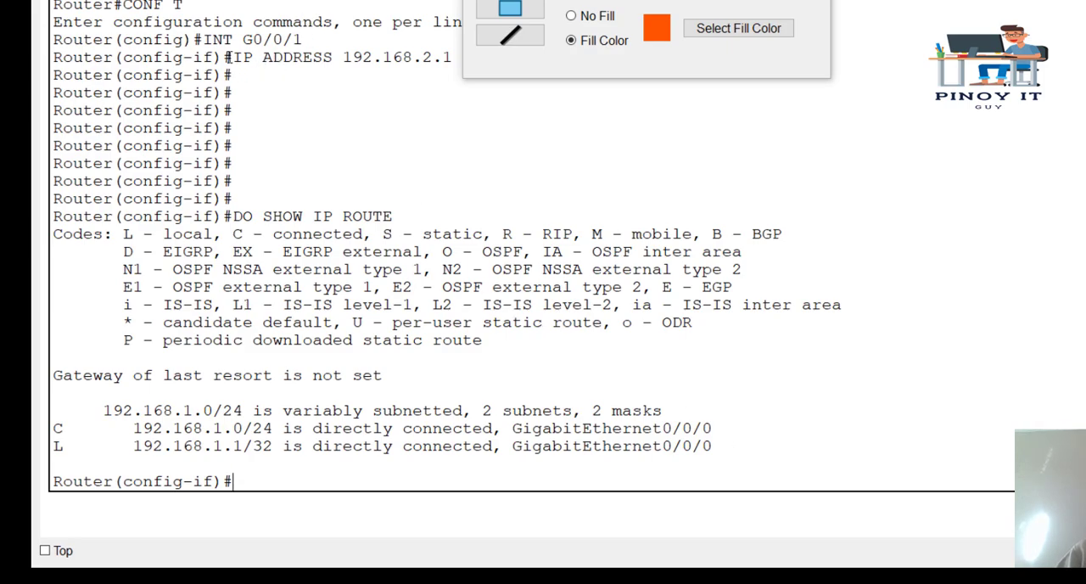
# - Check the topology, then run DO SHOW IP INT BRIEF and examine GigabitEthernet0/0/1's address, status and protocol
pyautogui.moveTo(320, 48); pyautogui.dragTo(545, 60)
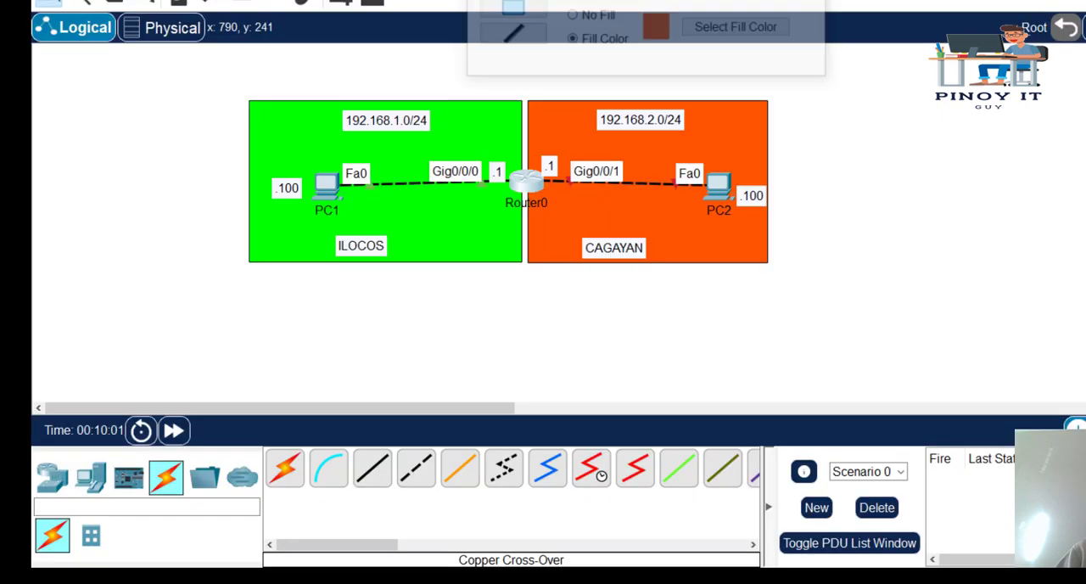
pyautogui.click(524, 181)
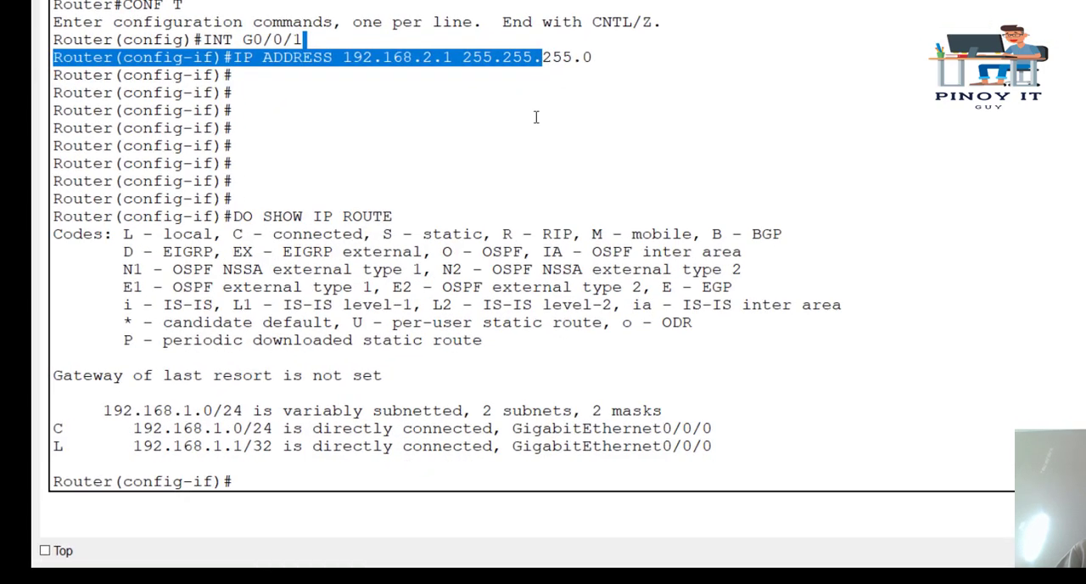
pyautogui.click(540, 126)
pyautogui.write('DO SHOW IP INT BRIEF')
pyautogui.press('Return')
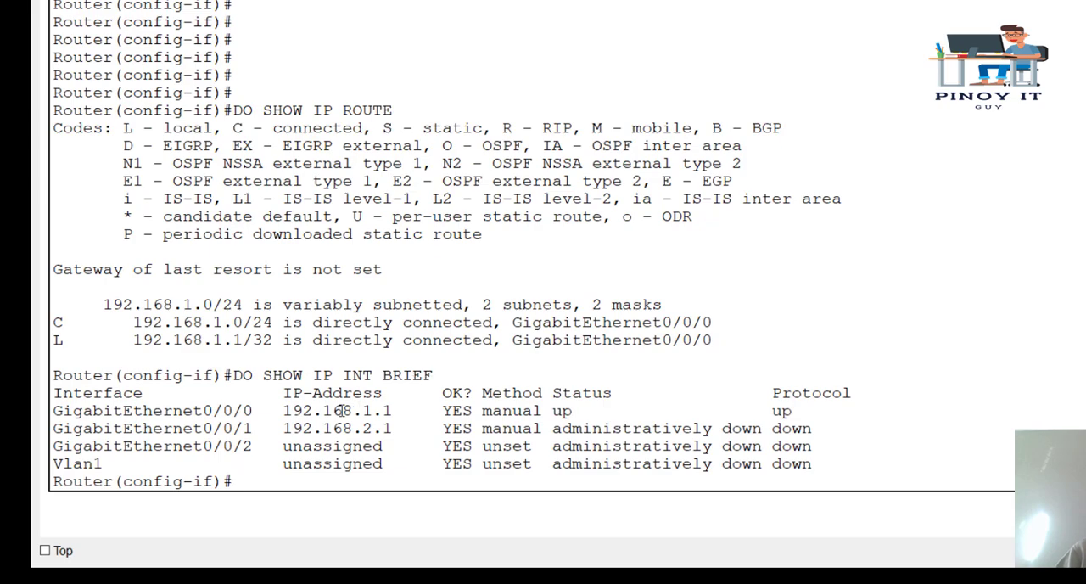
pyautogui.moveTo(283, 428); pyautogui.dragTo(384, 428)
pyautogui.moveTo(535, 428); pyautogui.dragTo(832, 426)
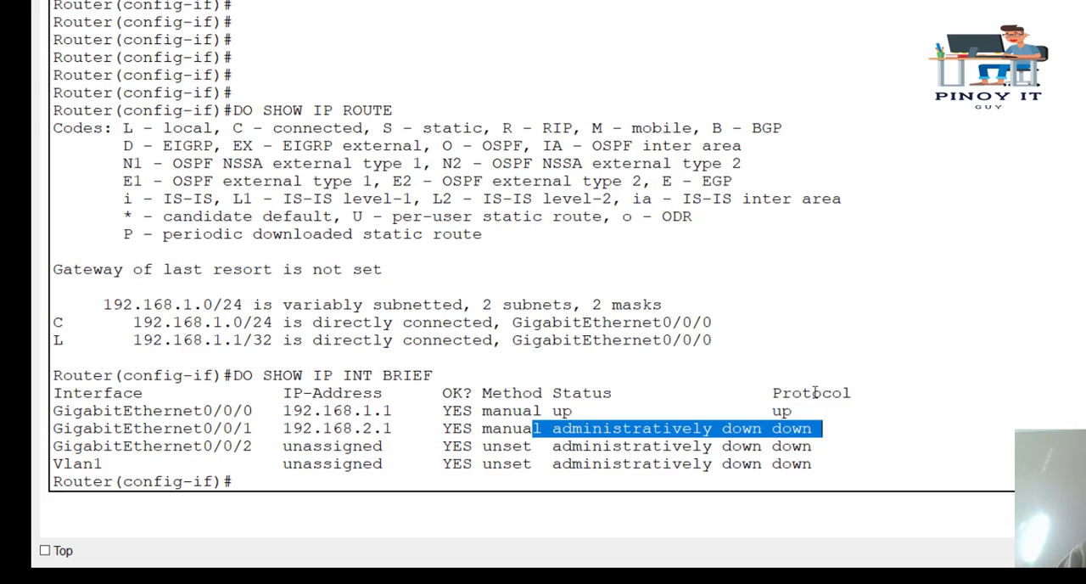
# - Enable Router0's interface G0/0/1 with the NO SHUTDOWN command
pyautogui.click(813, 392)
pyautogui.press('Return')
pyautogui.press('Return')
pyautogui.press('Return')
pyautogui.press('Return')
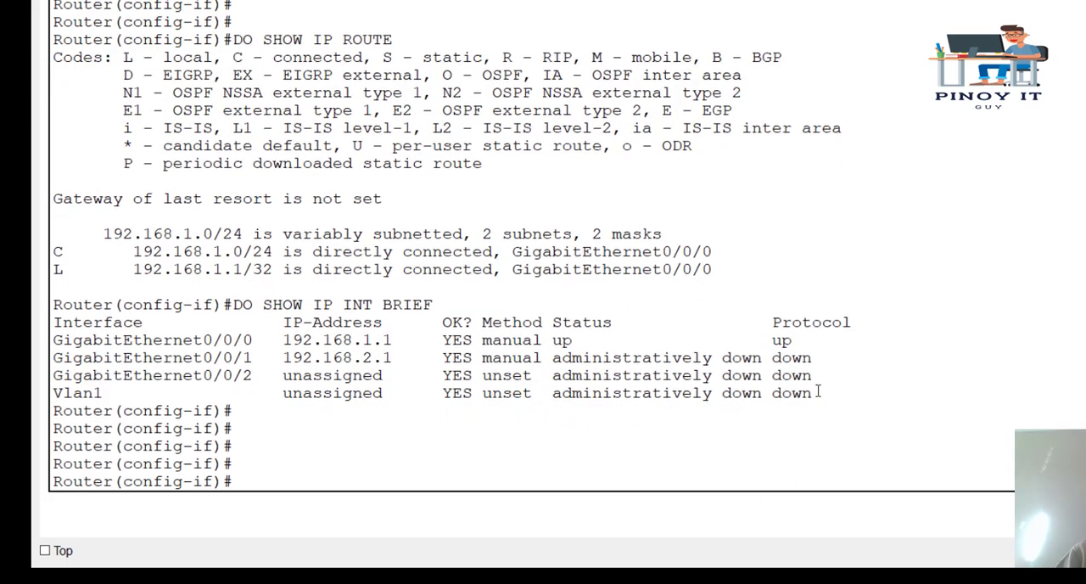
pyautogui.write('NO SHUTDOWN')
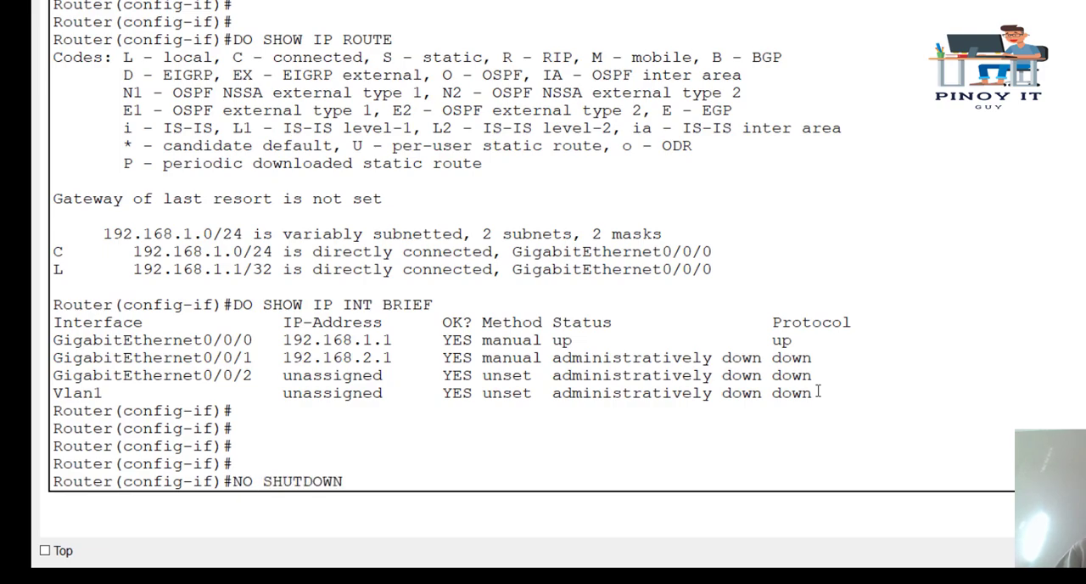
pyautogui.press('Return')
pyautogui.press('Return')
pyautogui.press('Return')
pyautogui.press('Return')
pyautogui.press('Return')
pyautogui.press('Return')
pyautogui.press('Return')
pyautogui.press('Return')
pyautogui.press('Return')
pyautogui.press('Return')
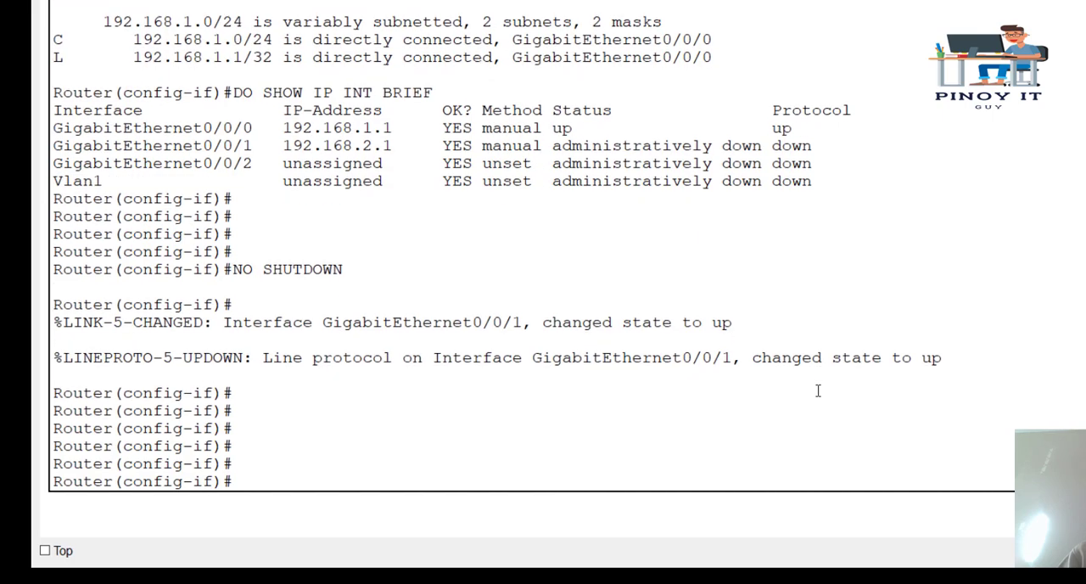
# - Display the full routing table from interface configuration mode using DO SHOW IP ROUTE
pyautogui.write('DO SHOW')
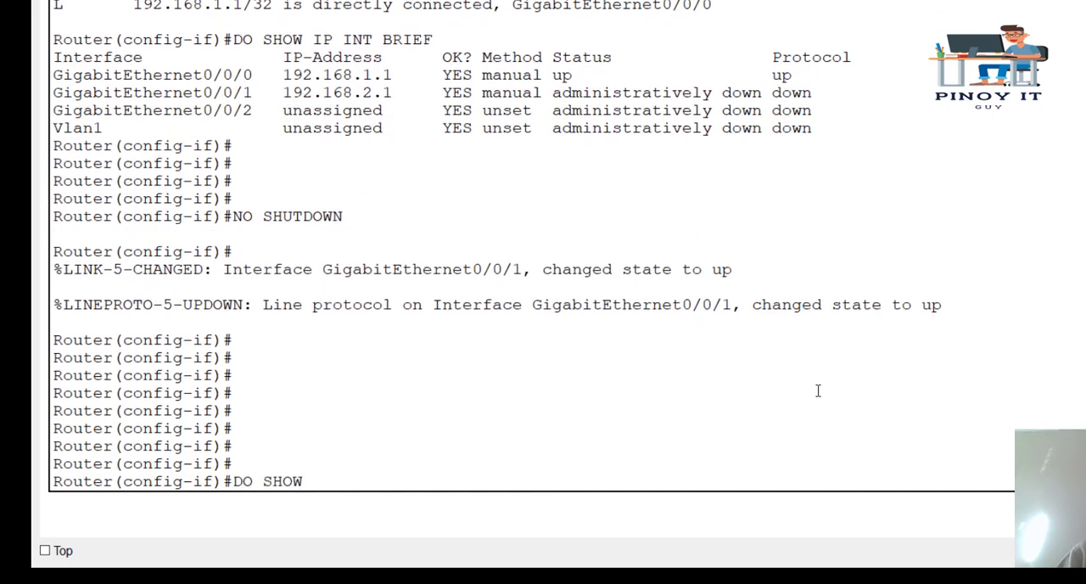
pyautogui.write(' IP ROUTE')
pyautogui.press('Return')
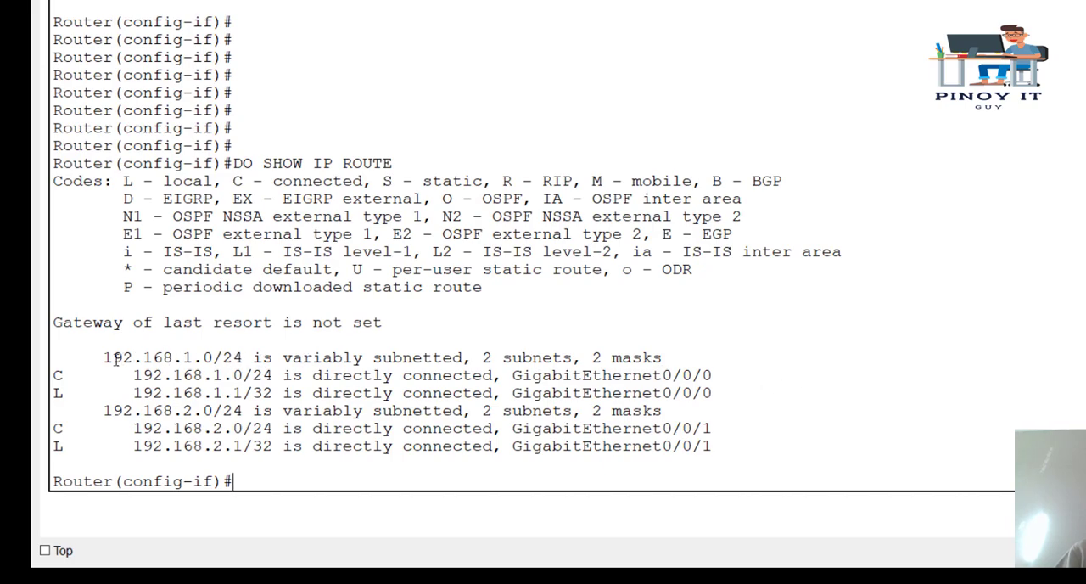
# - Examine the connected (C) routing table entries for networks 192.168.1.0/24 and 192.168.2.0/24, including their codes and outgoing interfaces
pyautogui.moveTo(99, 360); pyautogui.dragTo(54, 339)
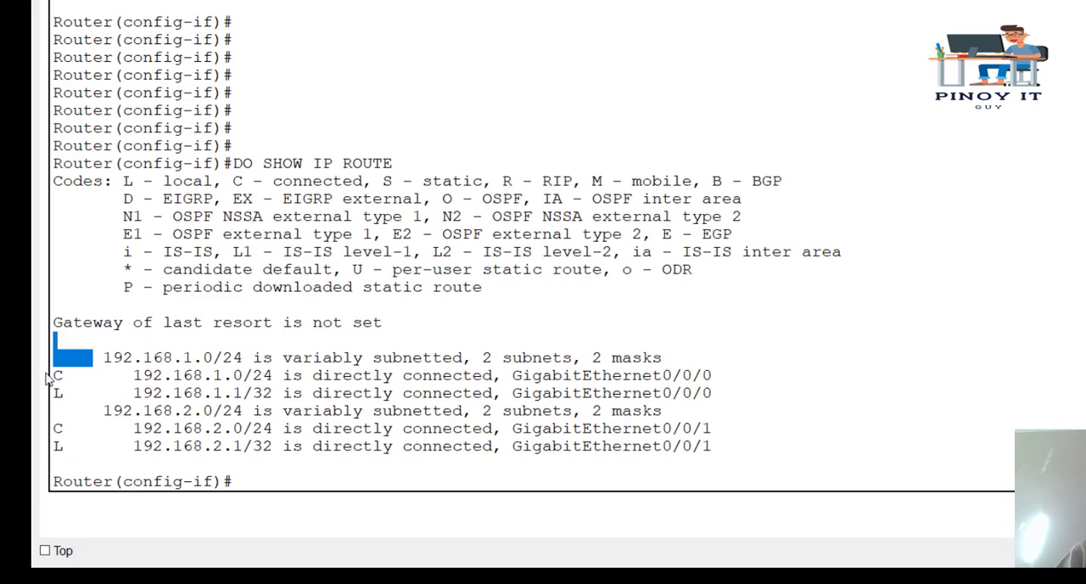
pyautogui.moveTo(54, 376); pyautogui.dragTo(313, 364)
pyautogui.click(93, 375)
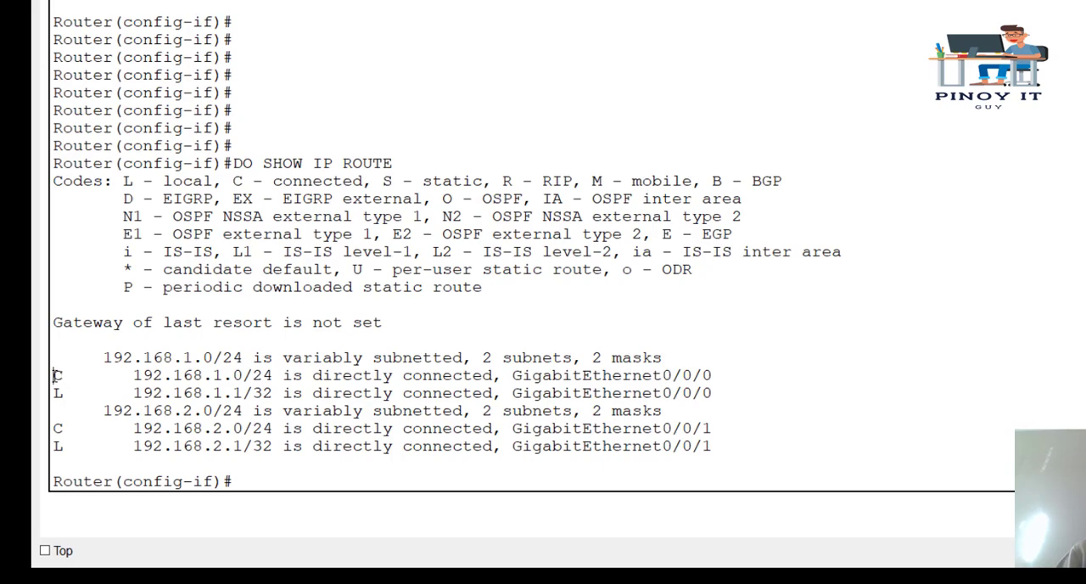
pyautogui.moveTo(53, 376); pyautogui.dragTo(64, 375)
pyautogui.moveTo(58, 427); pyautogui.dragTo(73, 427)
pyautogui.moveTo(123, 376); pyautogui.dragTo(765, 370)
pyautogui.click(314, 375)
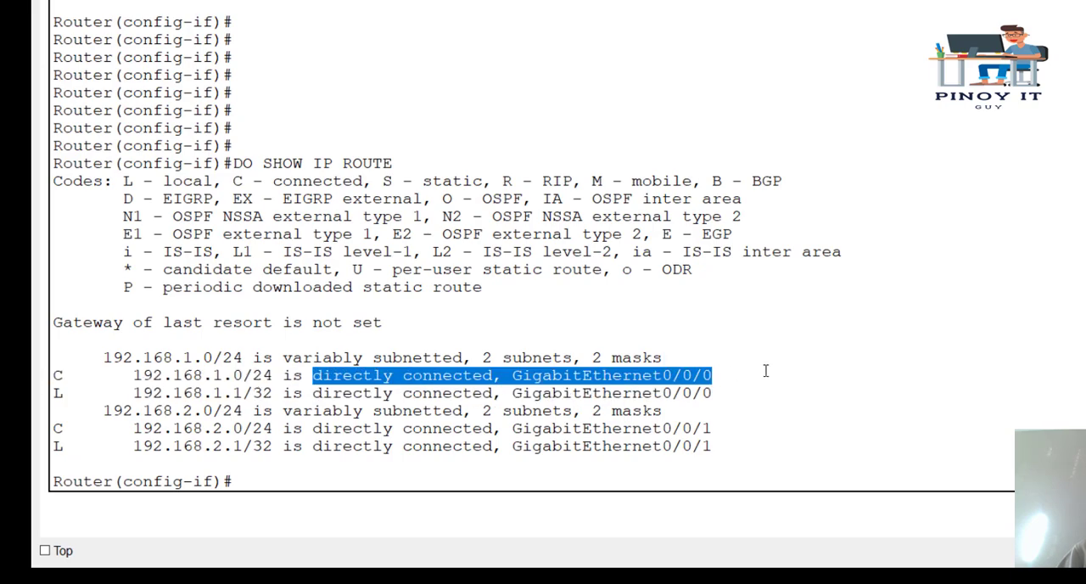
pyautogui.click(135, 428)
pyautogui.moveTo(136, 429); pyautogui.dragTo(739, 436)
pyautogui.click(742, 435)
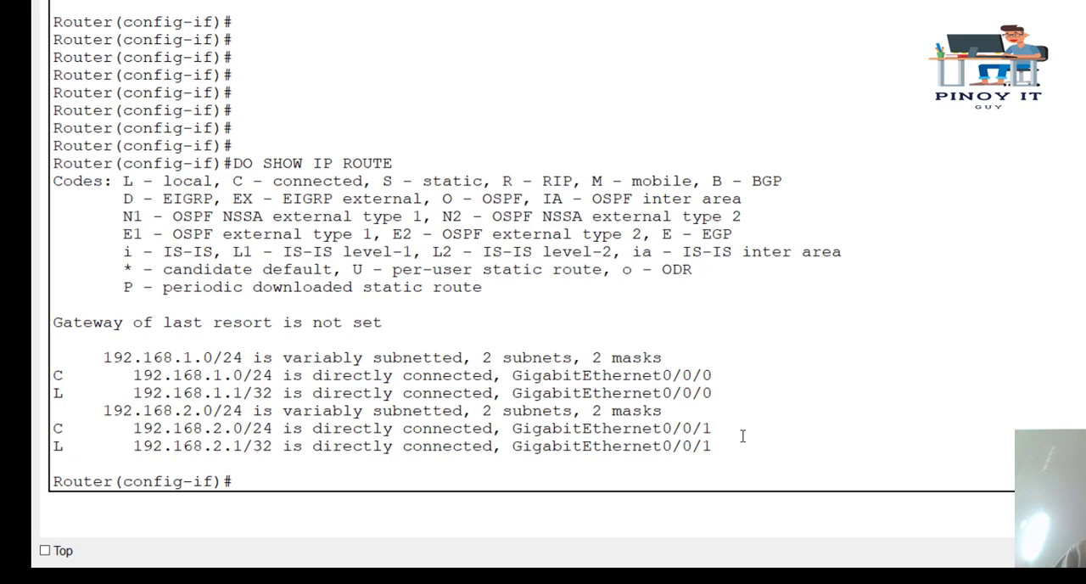
# - List only the directly connected routes with the DO SHOW IP ROUTE C command
pyautogui.press('Return')
pyautogui.press('Return')
pyautogui.press('Return')
pyautogui.write('DO')
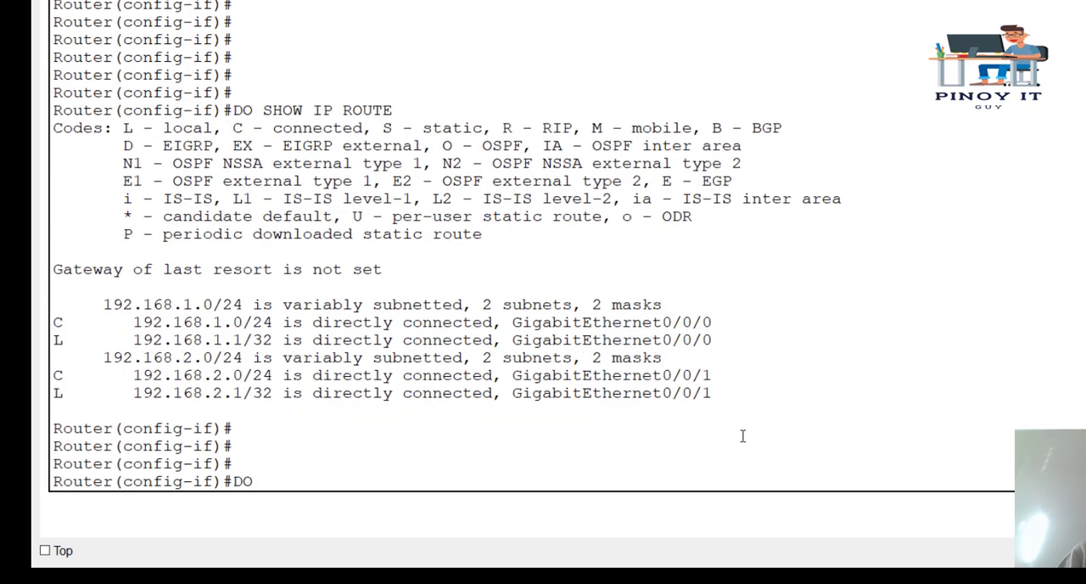
pyautogui.write(' SHOW IP ROUTE')
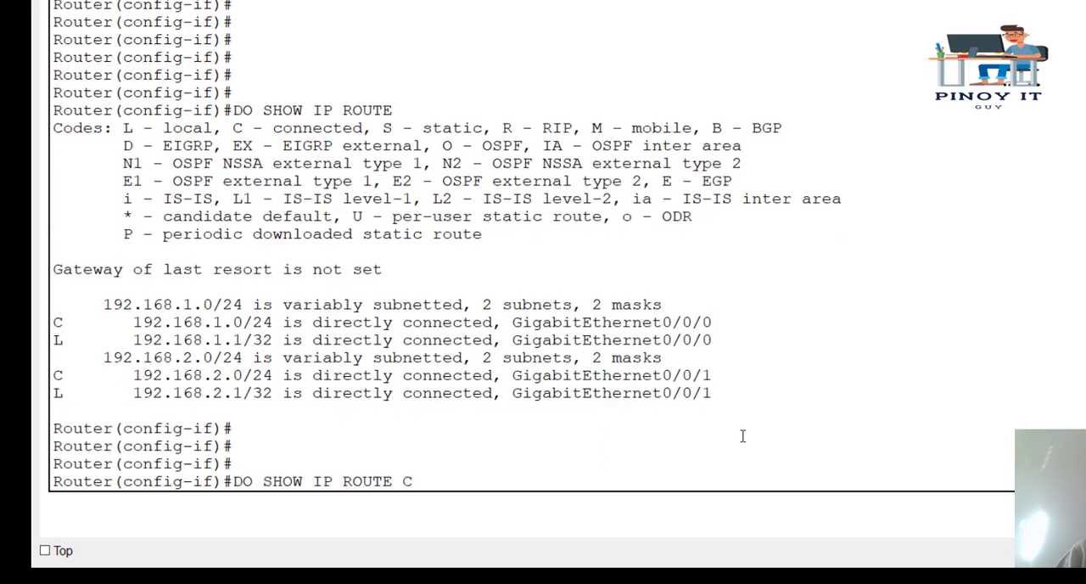
pyautogui.write(' C')
pyautogui.press('Return')
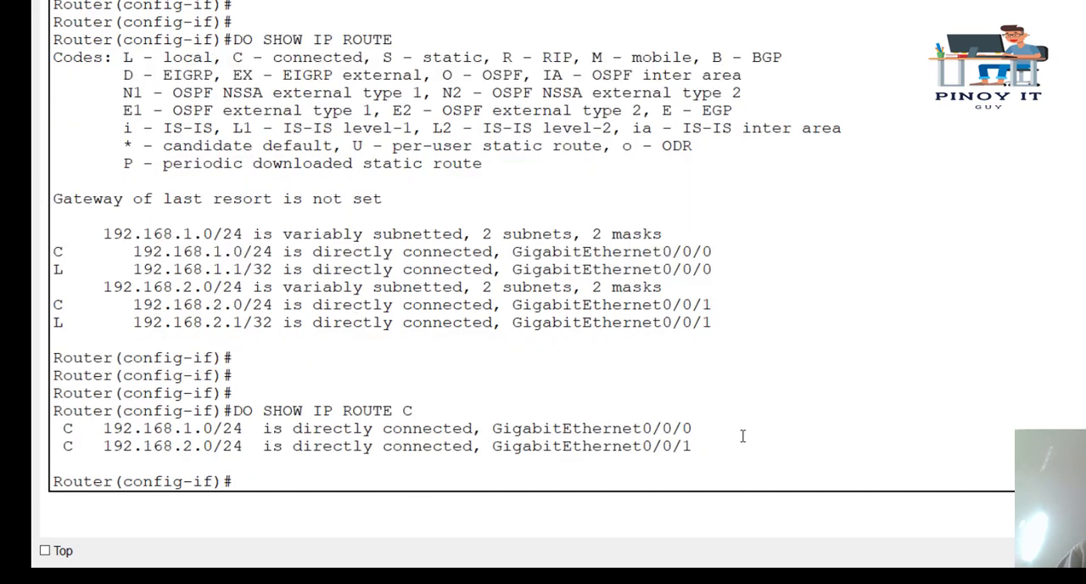
# - Review the filtered connected routes and move the Router0 window aside to uncover the topology
pyautogui.moveTo(700, 445); pyautogui.dragTo(34, 433)
pyautogui.click(448, 374)
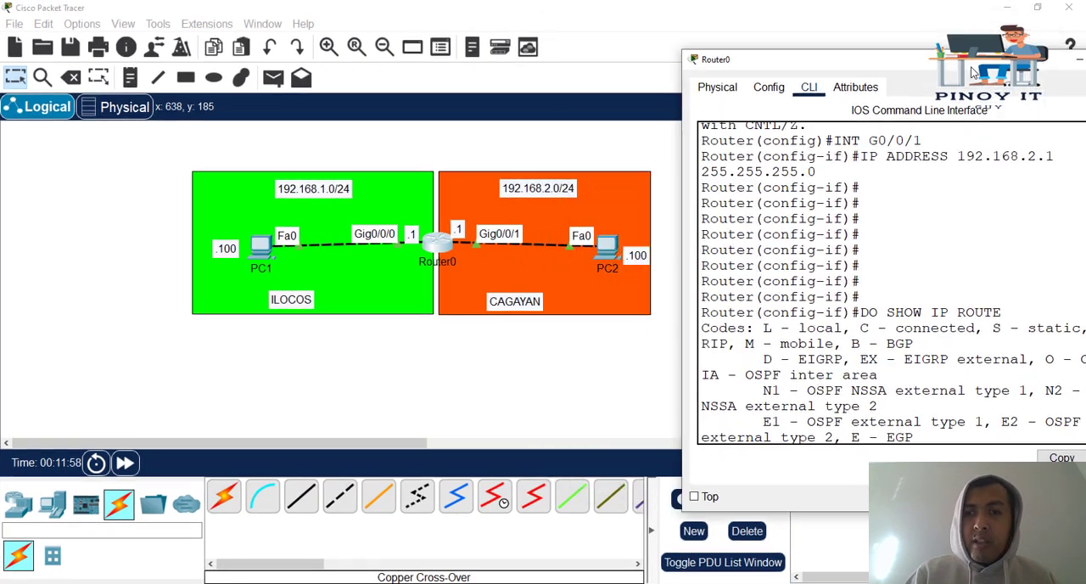
pyautogui.moveTo(973, 74); pyautogui.dragTo(949, 59)
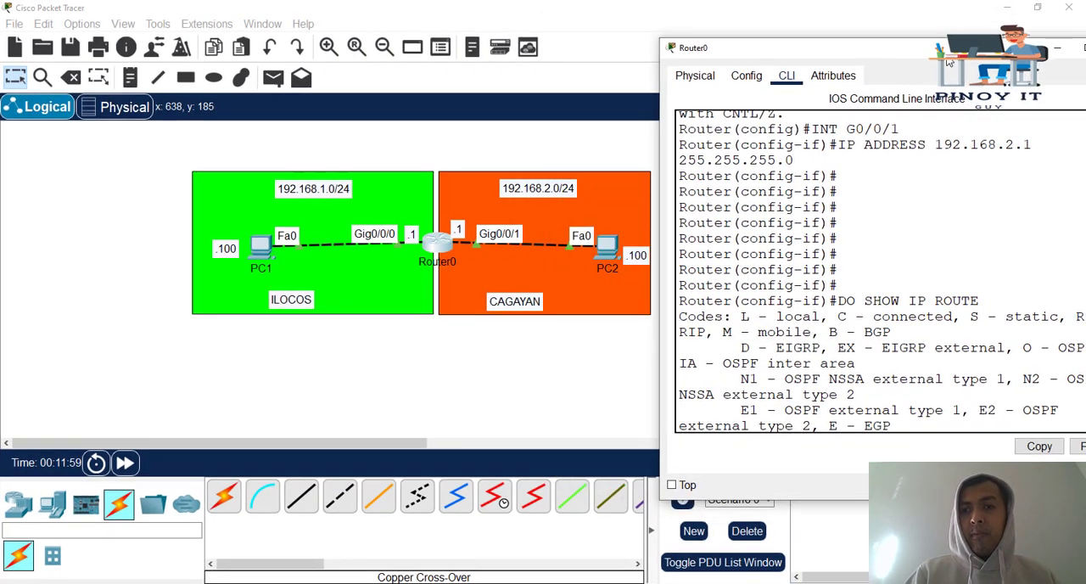